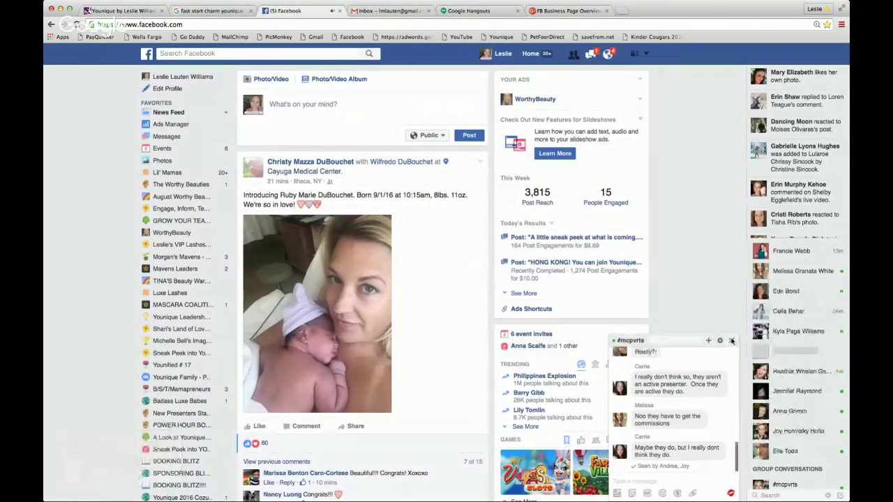
Step: Close the open group chat and open the WorthyBeauty business page
{"action": "left_click", "coordinate": [731, 340]}
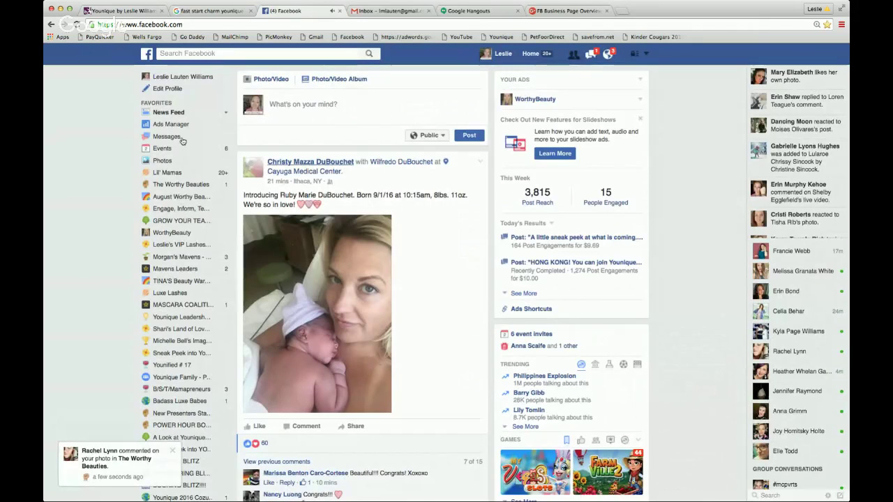
{"action": "left_click", "coordinate": [173, 234]}
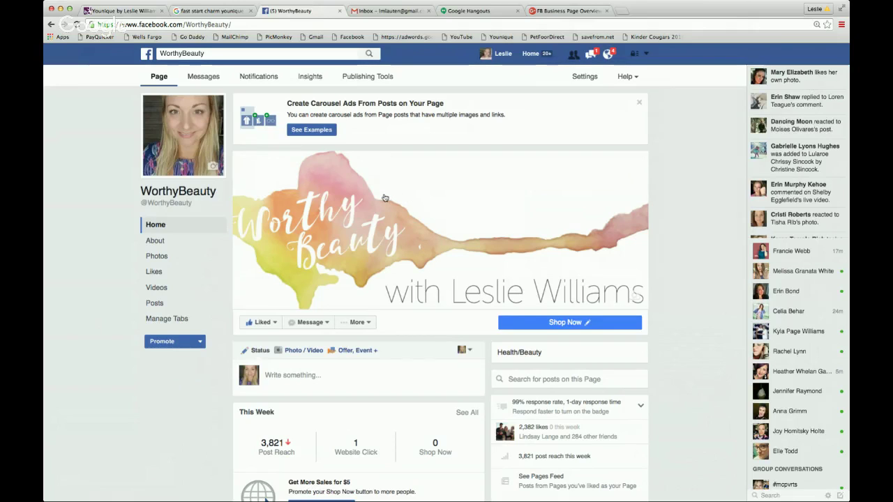
Step: Look through the WorthyBeauty page, including its weekly statistics, shared live video post and recent stories
{"action": "scroll", "coordinate": [384, 198], "scroll_direction": "down", "scroll_amount": 4}
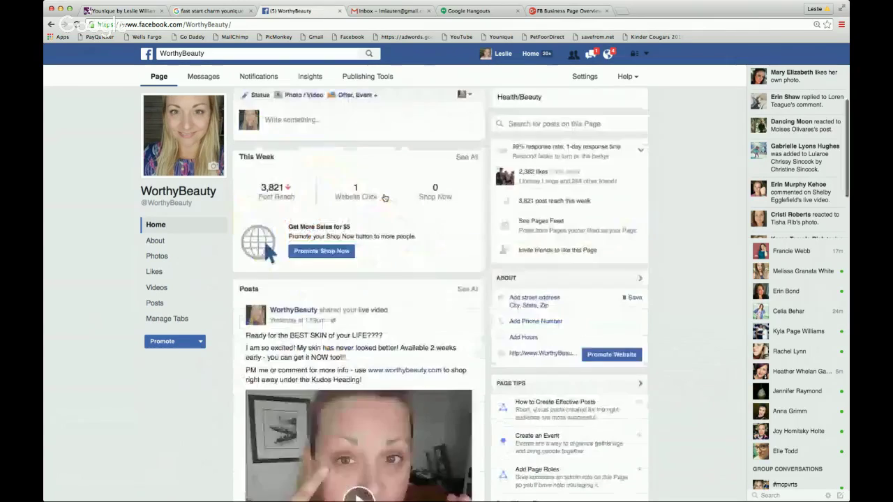
{"action": "scroll", "coordinate": [385, 198], "scroll_direction": "down", "scroll_amount": 2}
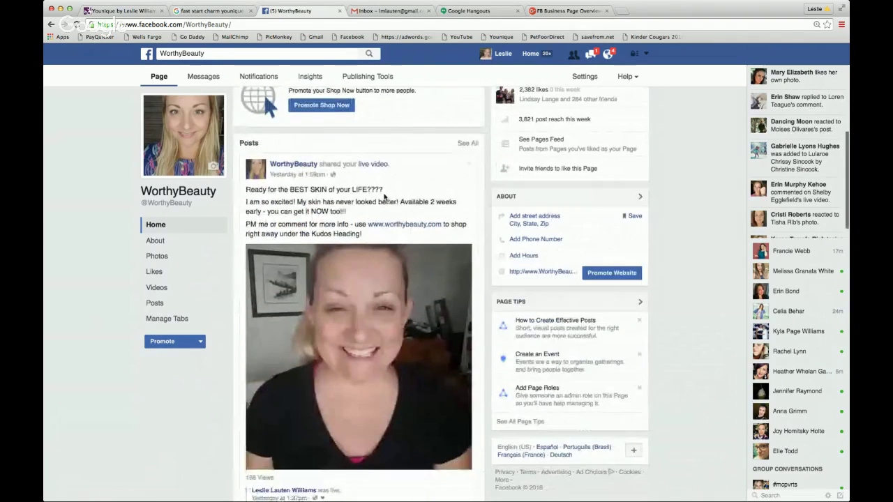
{"action": "scroll", "coordinate": [384, 199], "scroll_direction": "down", "scroll_amount": 1}
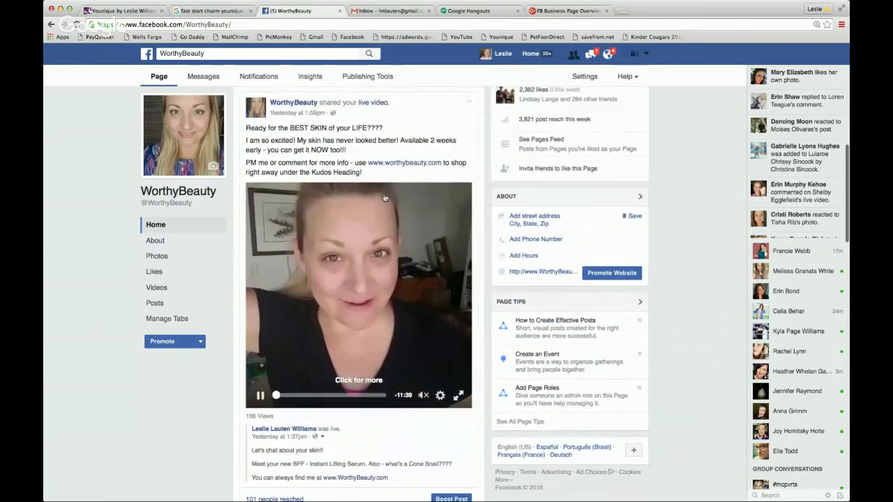
{"action": "scroll", "coordinate": [385, 198], "scroll_direction": "down", "scroll_amount": 1}
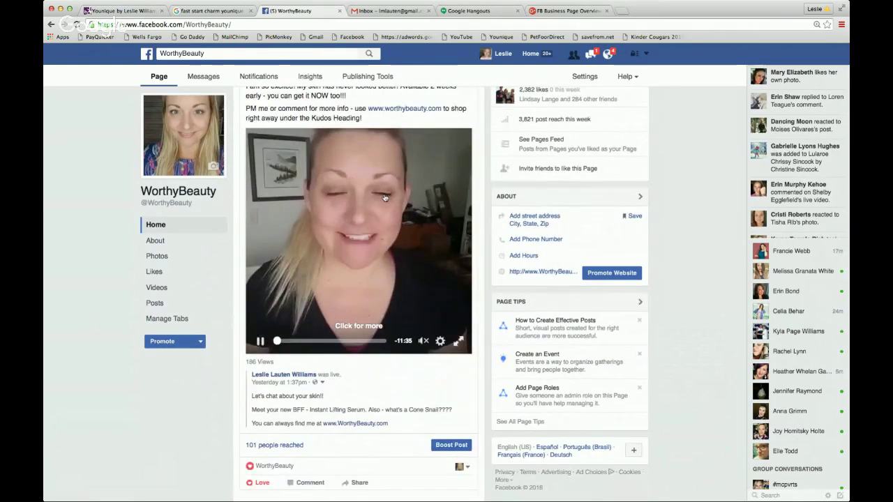
{"action": "scroll", "coordinate": [384, 198], "scroll_direction": "up", "scroll_amount": 2}
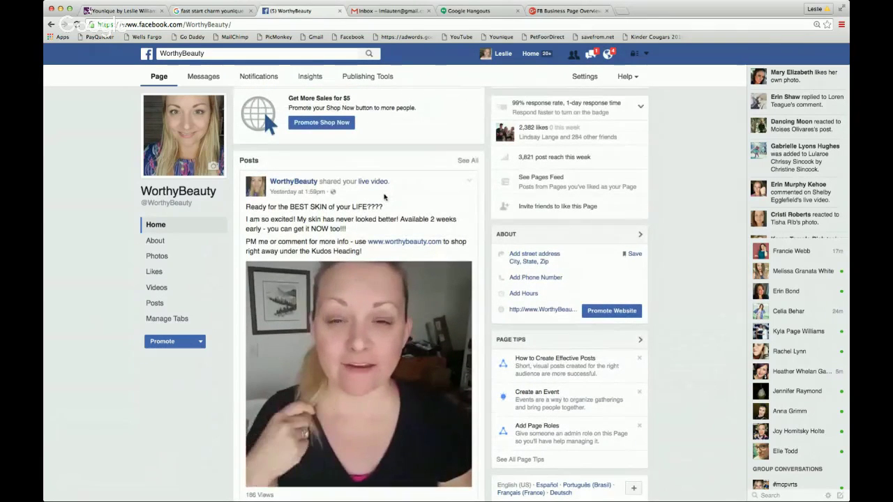
{"action": "scroll", "coordinate": [384, 198], "scroll_direction": "down", "scroll_amount": 5}
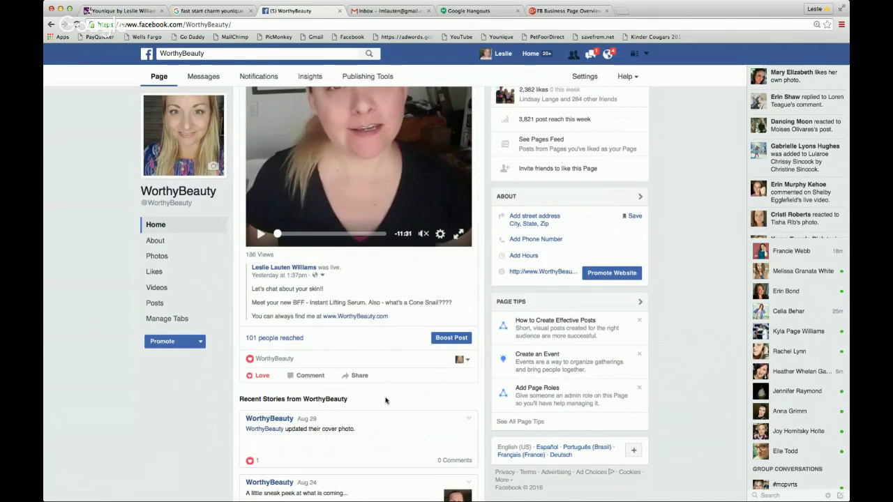
{"action": "scroll", "coordinate": [385, 400], "scroll_direction": "up", "scroll_amount": 10}
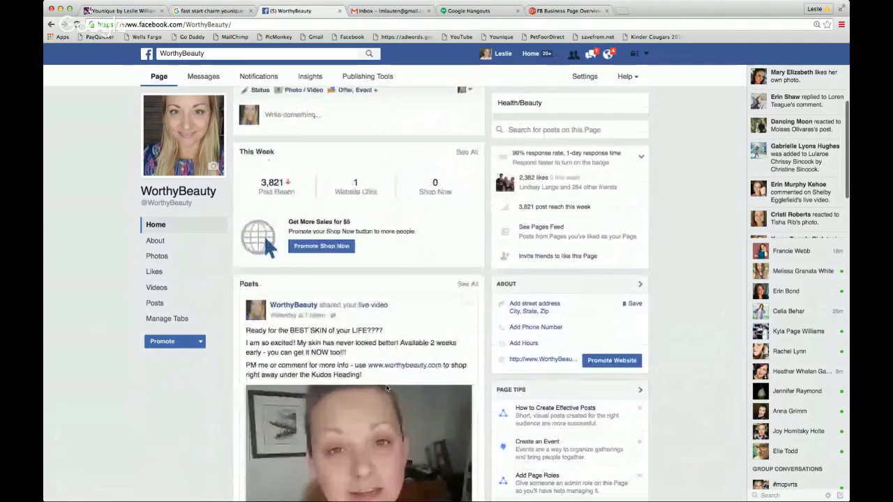
{"action": "scroll", "coordinate": [387, 388], "scroll_direction": "up", "scroll_amount": 1}
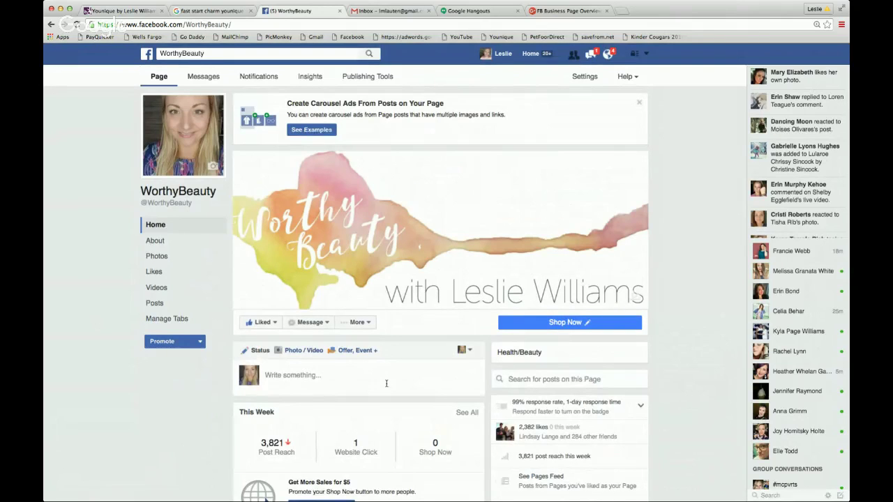
Step: Go to the ads management area and open the ad account's campaign list
{"action": "left_click", "coordinate": [646, 55]}
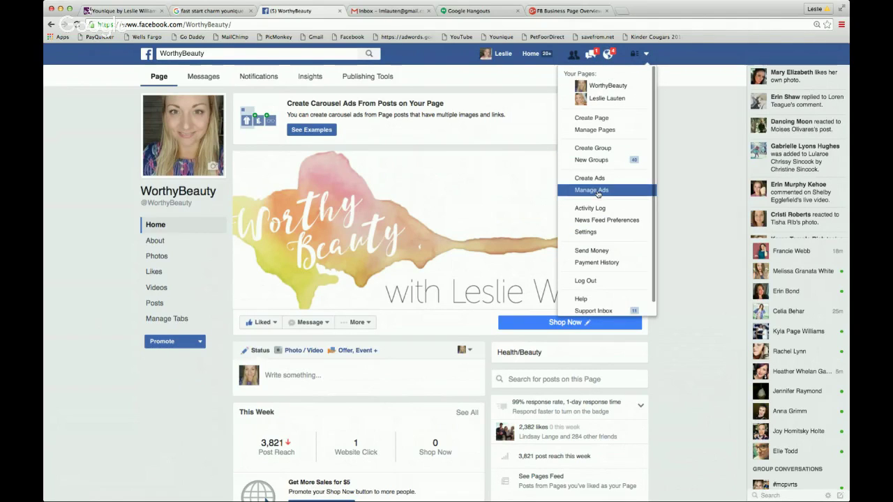
{"action": "left_click", "coordinate": [591, 191]}
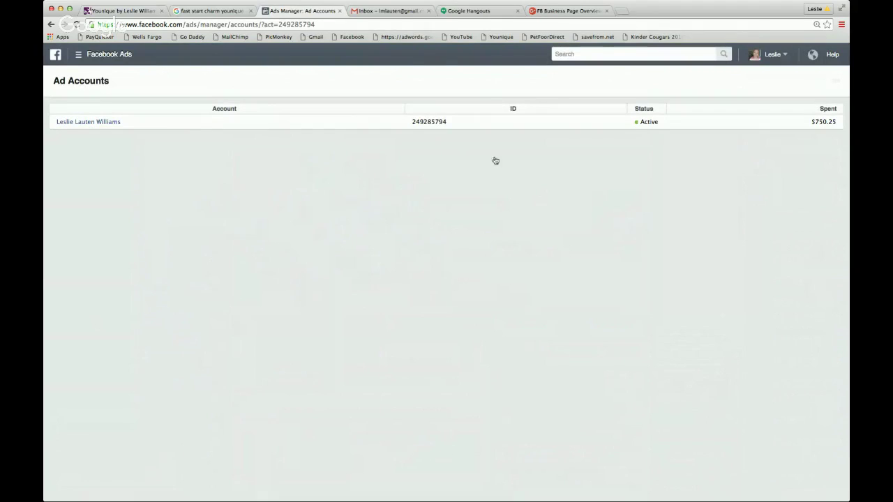
{"action": "left_click", "coordinate": [86, 123]}
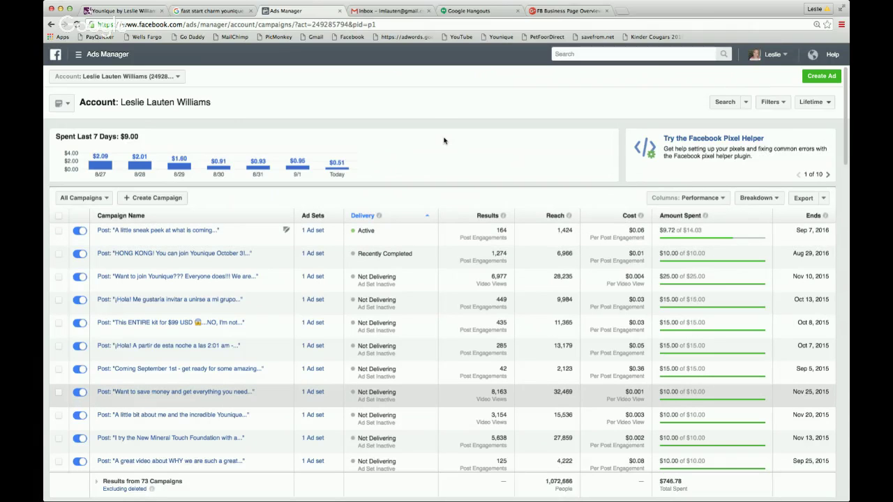
Step: Open Audience Insights, start a new audience from Everyone on Facebook, and dismiss the location tip
{"action": "left_click", "coordinate": [79, 55]}
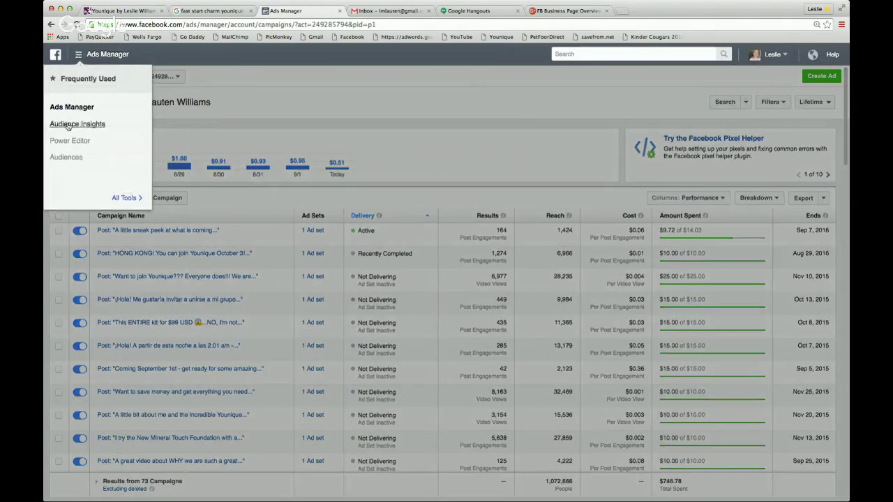
{"action": "left_click", "coordinate": [68, 125]}
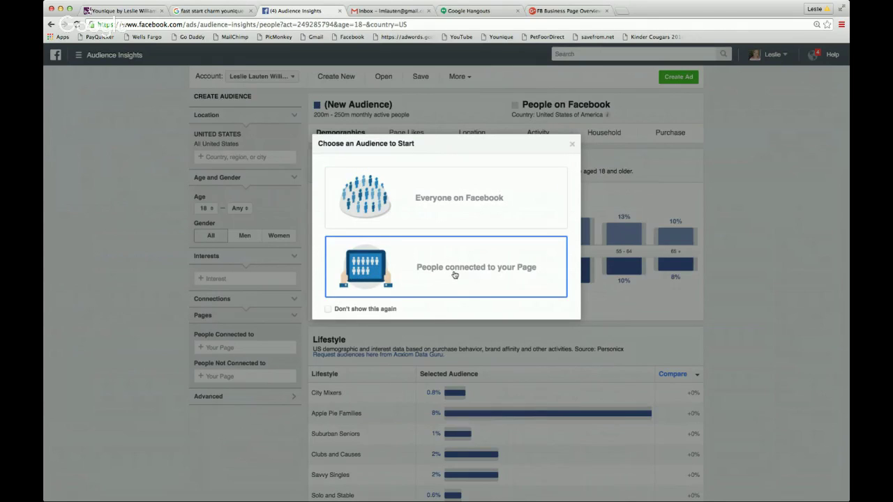
{"action": "left_click", "coordinate": [451, 206]}
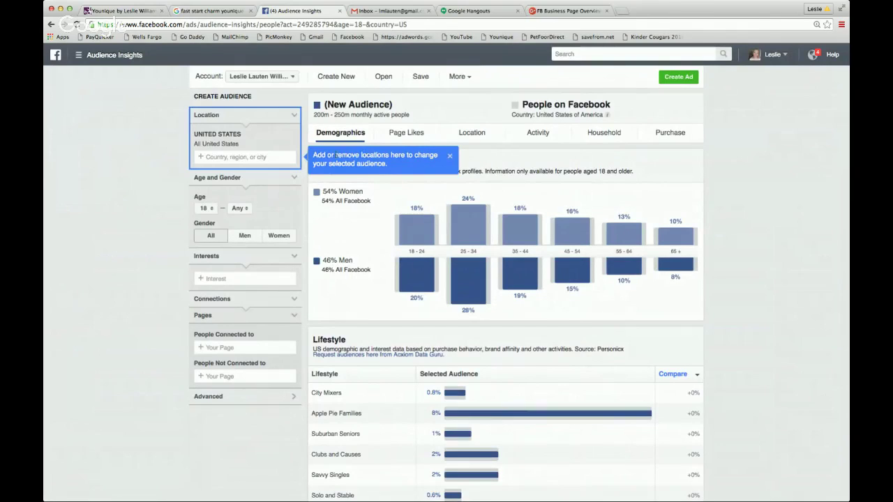
{"action": "left_click", "coordinate": [450, 159]}
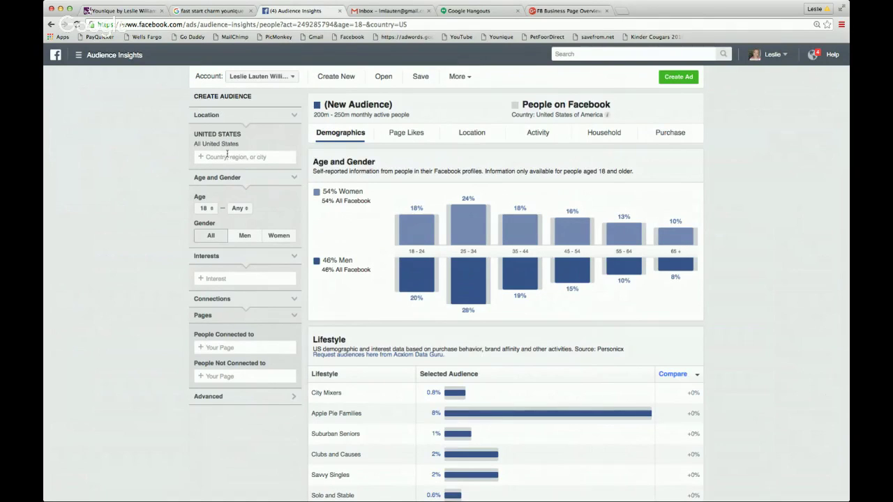
Step: Add the United Kingdom and France to the audience's locations
{"action": "left_click", "coordinate": [224, 158]}
{"action": "type", "text": "United"}
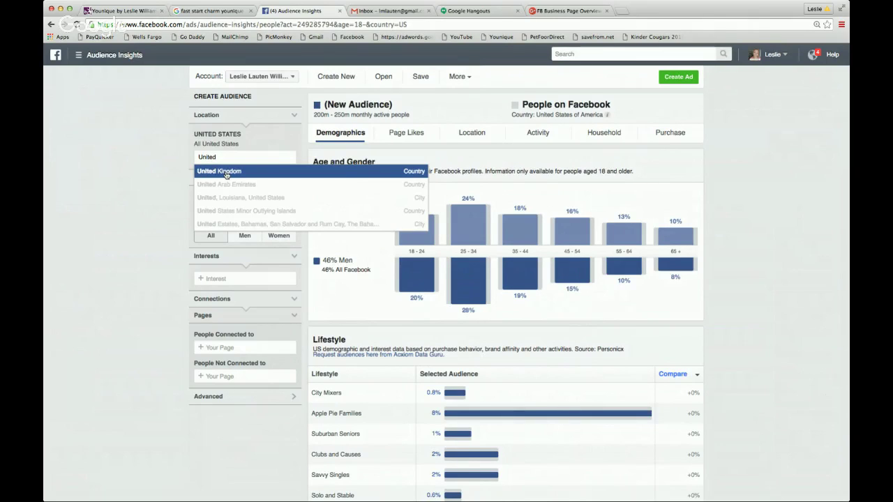
{"action": "left_click", "coordinate": [226, 174]}
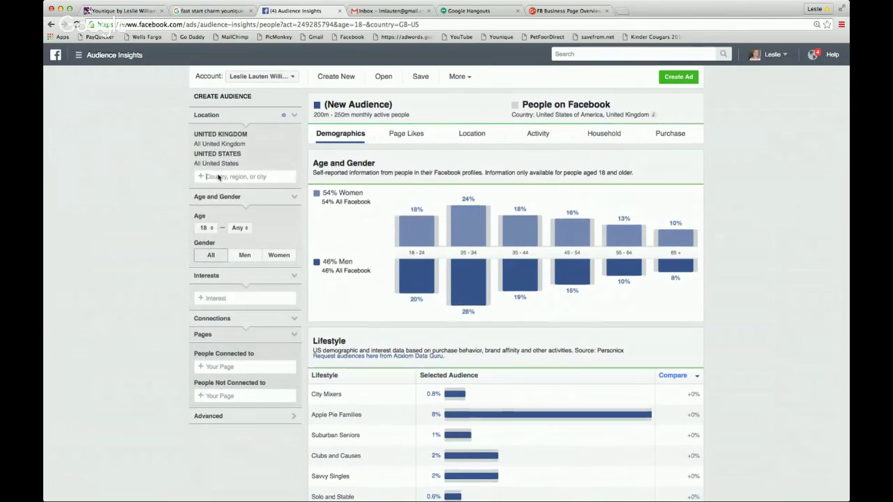
{"action": "type", "text": "France"}
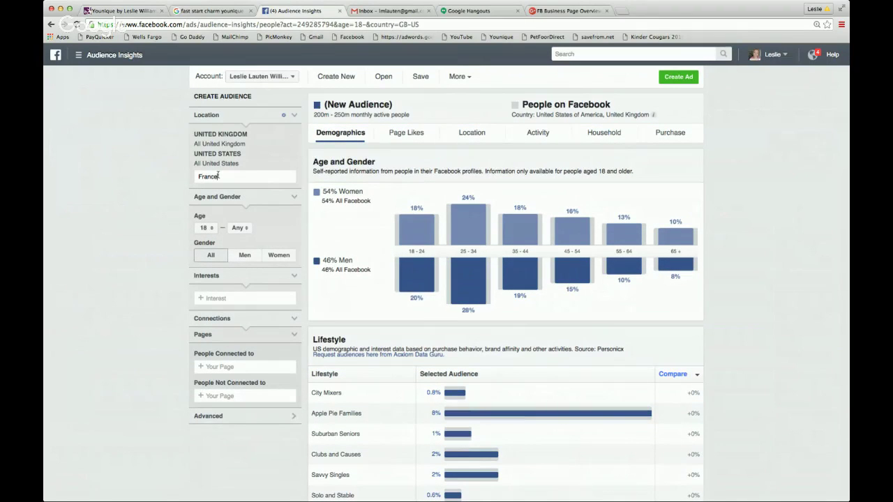
{"action": "left_click", "coordinate": [207, 196]}
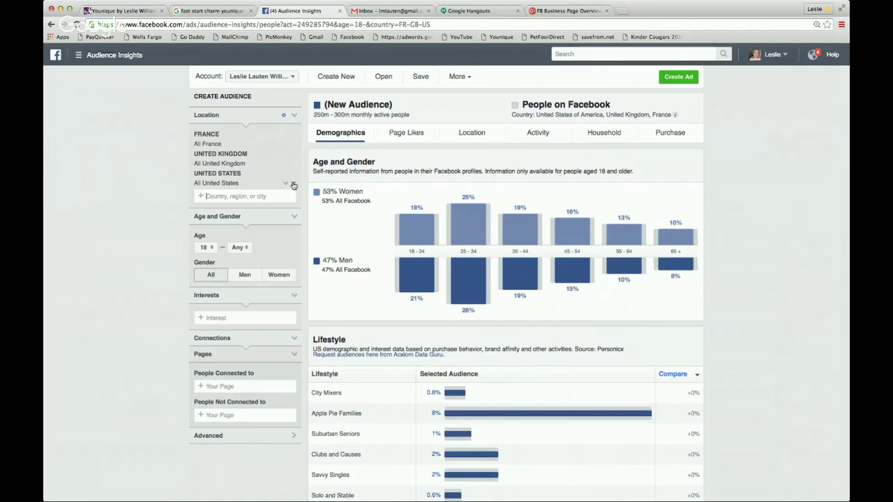
Step: Remove France and the United Kingdom from the audience's locations
{"action": "left_click", "coordinate": [293, 136]}
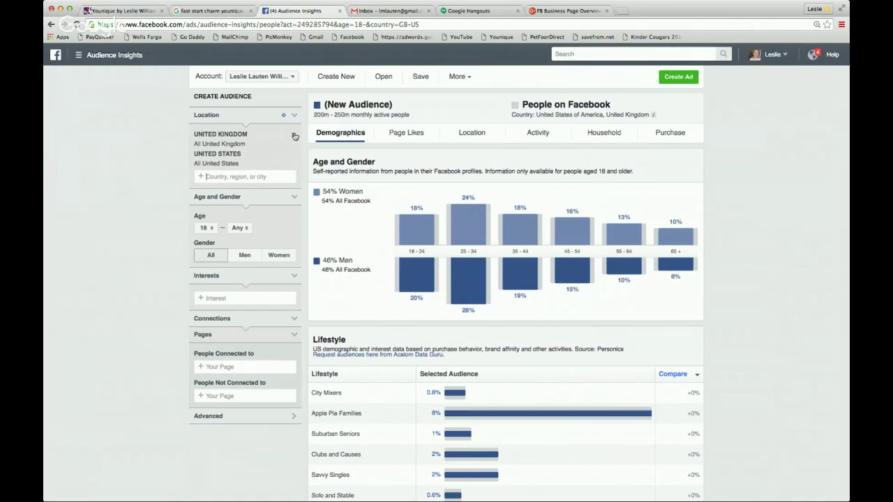
{"action": "left_click", "coordinate": [294, 137]}
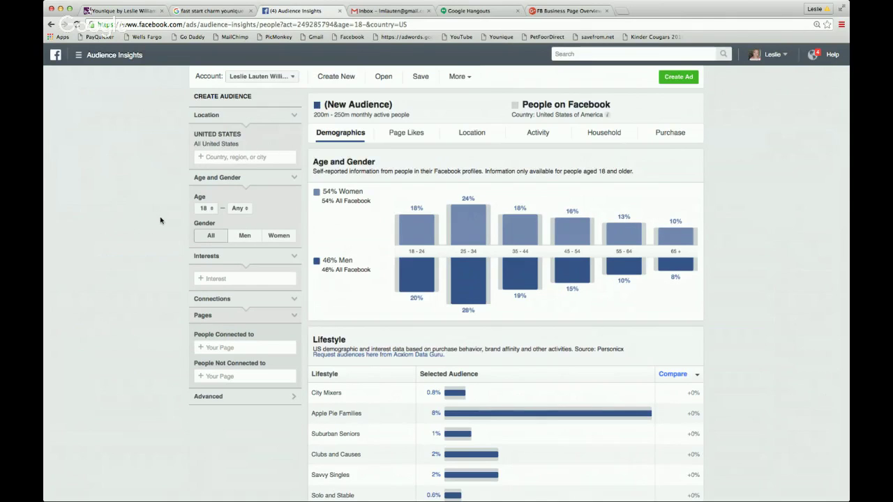
Step: Set the audience's maximum age to 60 and limit its gender to Women
{"action": "left_click", "coordinate": [245, 211]}
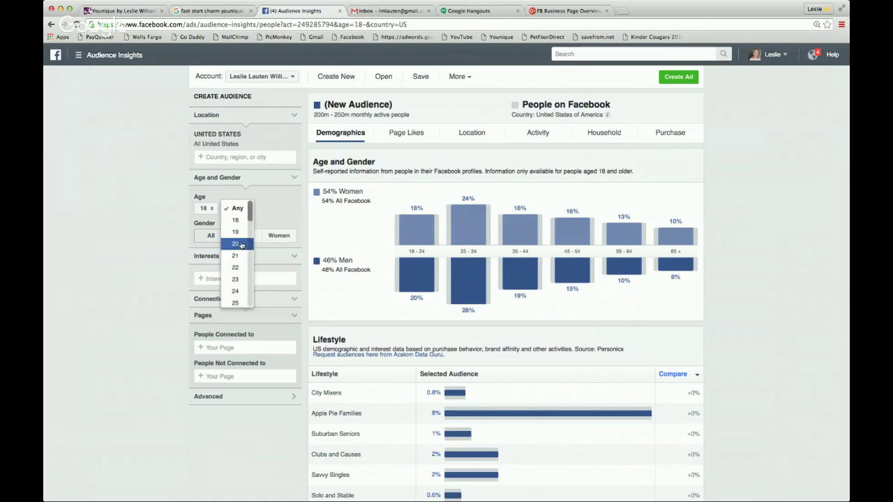
{"action": "scroll", "coordinate": [237, 248], "scroll_direction": "down", "scroll_amount": 2}
{"action": "scroll", "coordinate": [238, 249], "scroll_direction": "down", "scroll_amount": 5}
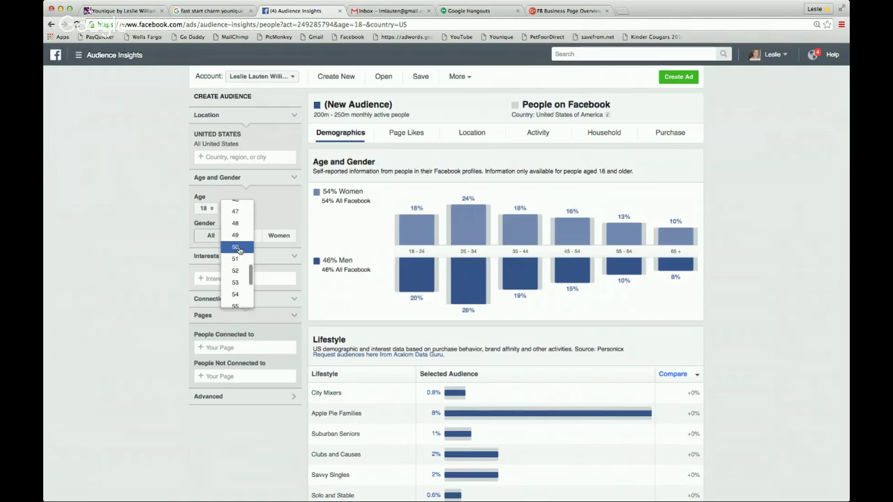
{"action": "scroll", "coordinate": [237, 258], "scroll_direction": "down", "scroll_amount": 4}
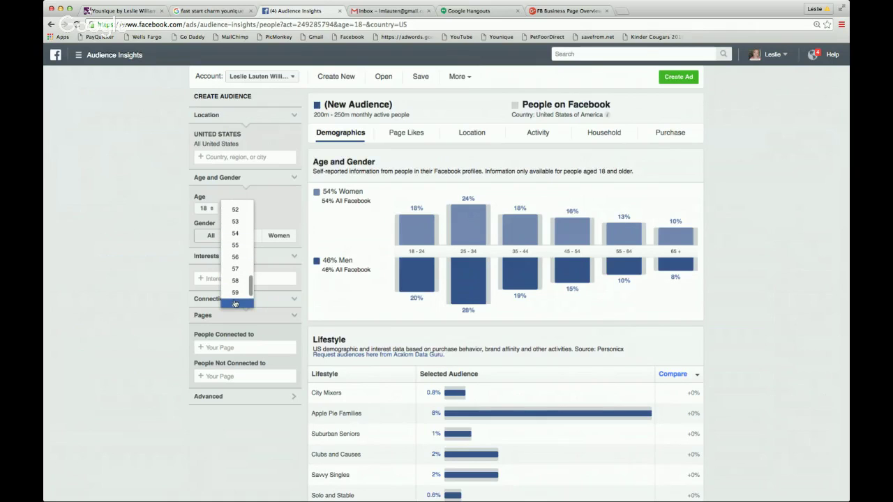
{"action": "left_click", "coordinate": [235, 304]}
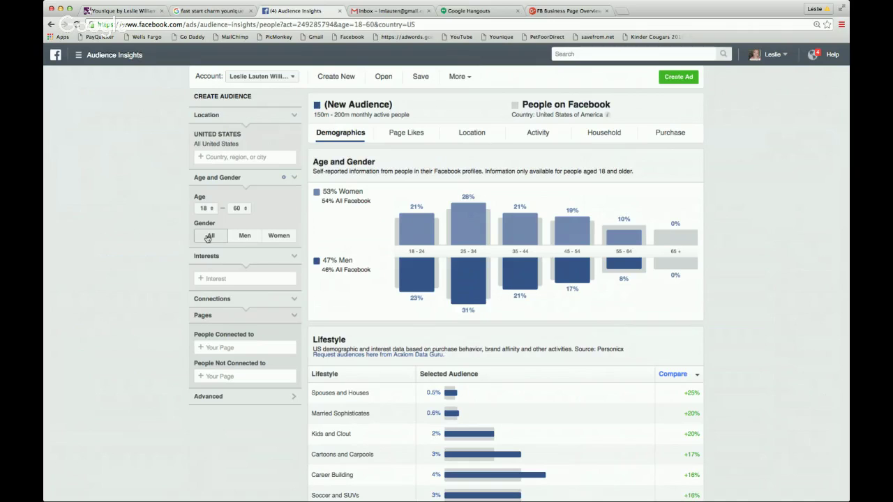
{"action": "left_click", "coordinate": [277, 235]}
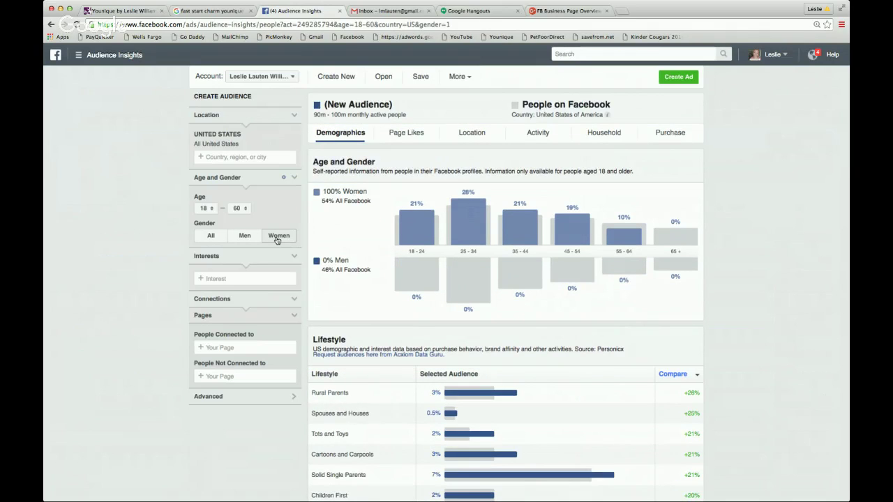
Step: Expand the advanced audience options and browse the Games subcategories within the Entertainment interests
{"action": "left_click", "coordinate": [289, 399]}
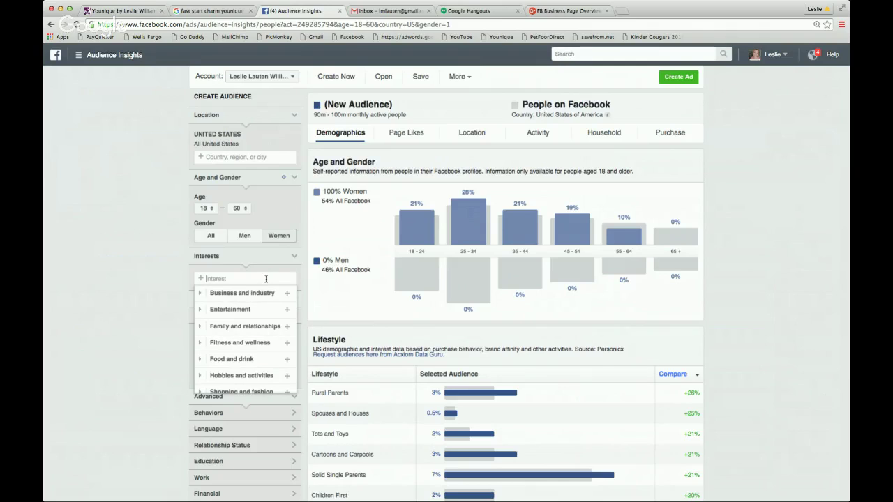
{"action": "left_click", "coordinate": [200, 310]}
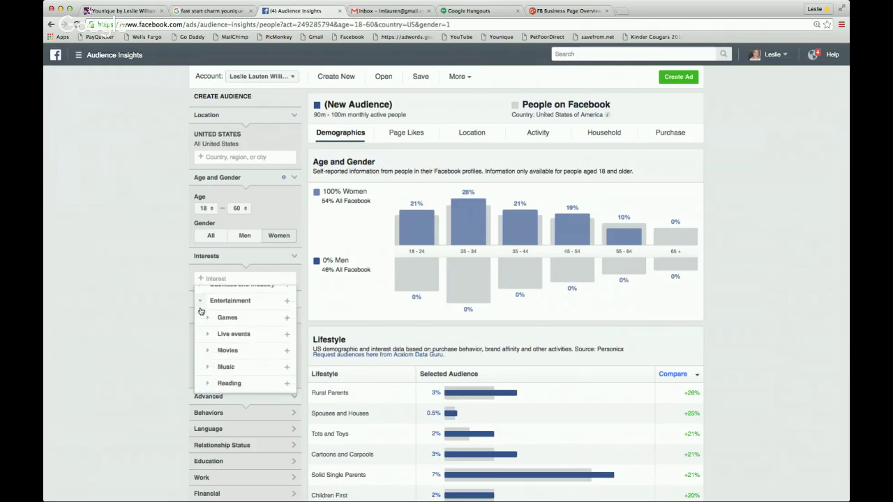
{"action": "left_click", "coordinate": [208, 313]}
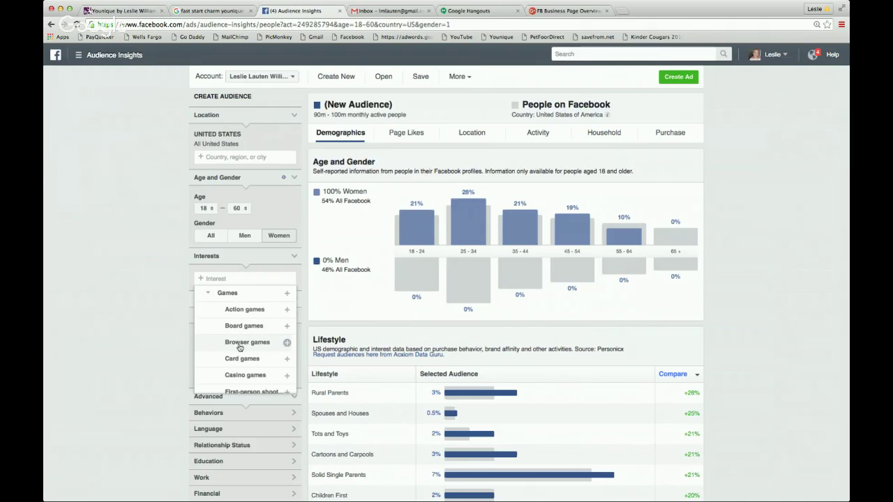
{"action": "left_click", "coordinate": [207, 293]}
{"action": "scroll", "coordinate": [207, 295], "scroll_direction": "up", "scroll_amount": 1}
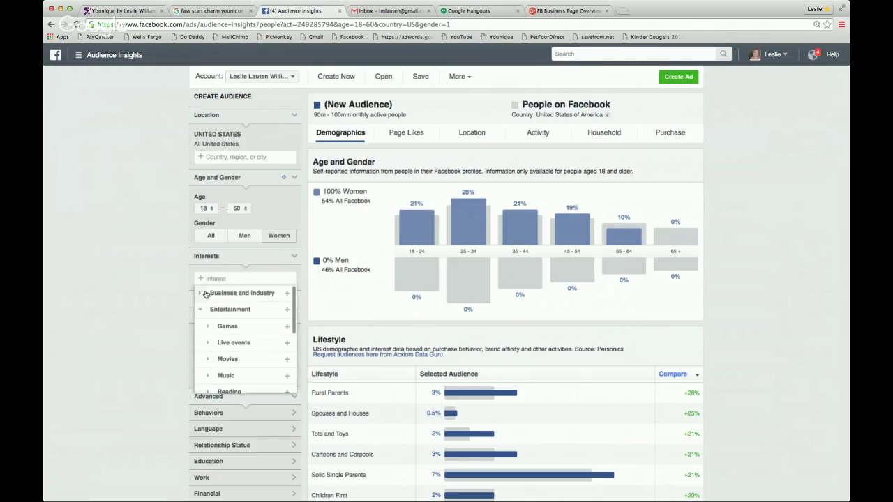
{"action": "left_click", "coordinate": [200, 309]}
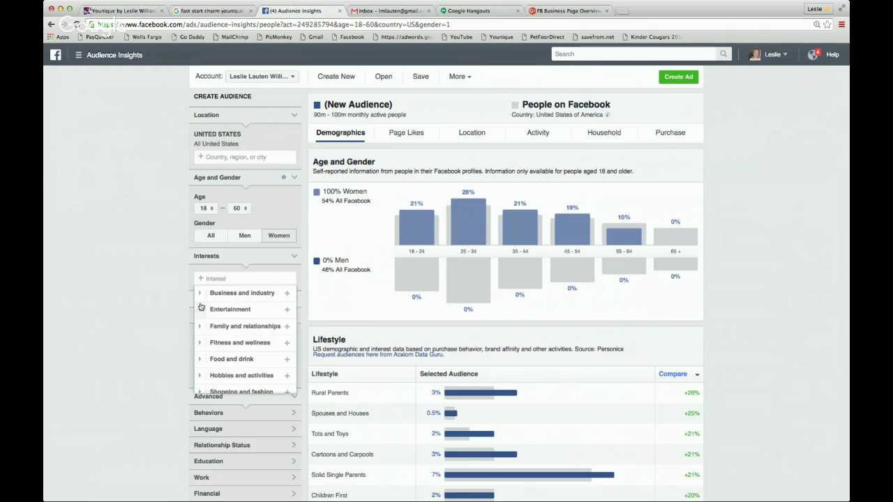
Step: Add Advertising from the Business and industry category as an audience interest
{"action": "left_click", "coordinate": [198, 293]}
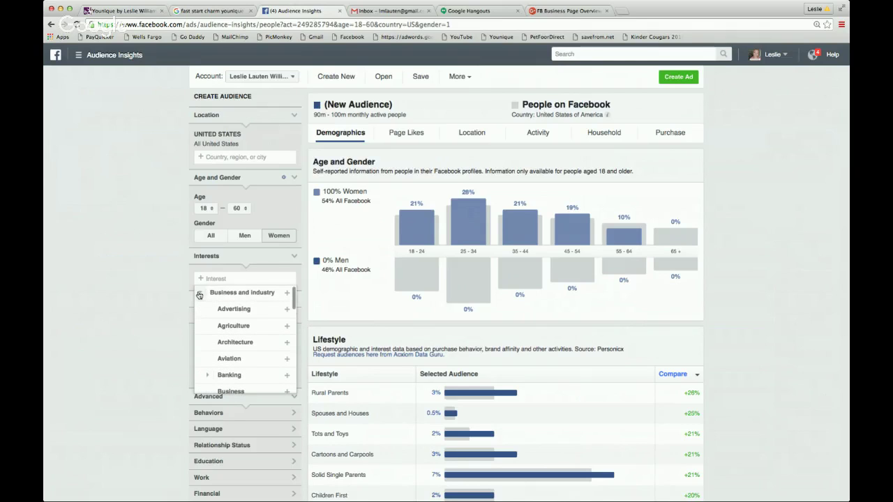
{"action": "left_click", "coordinate": [243, 312]}
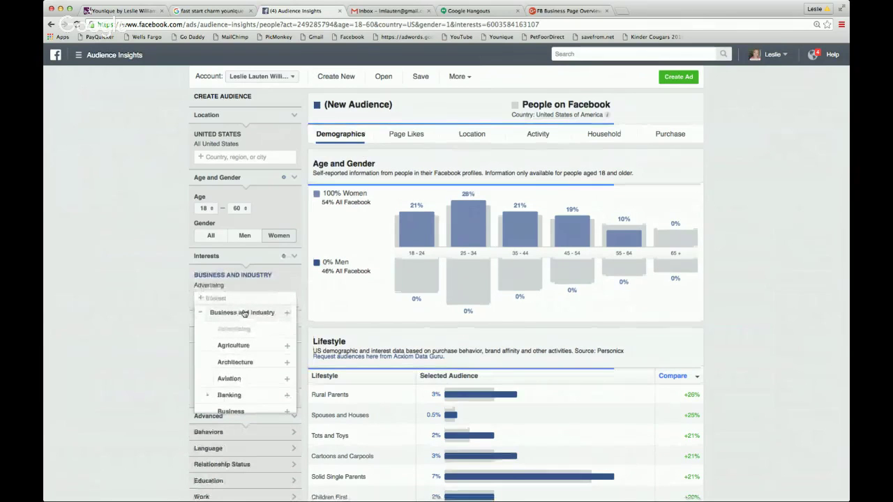
Step: Add Agriculture as an audience interest, and clear both Advertising and Agriculture from the interests
{"action": "left_click", "coordinate": [238, 346]}
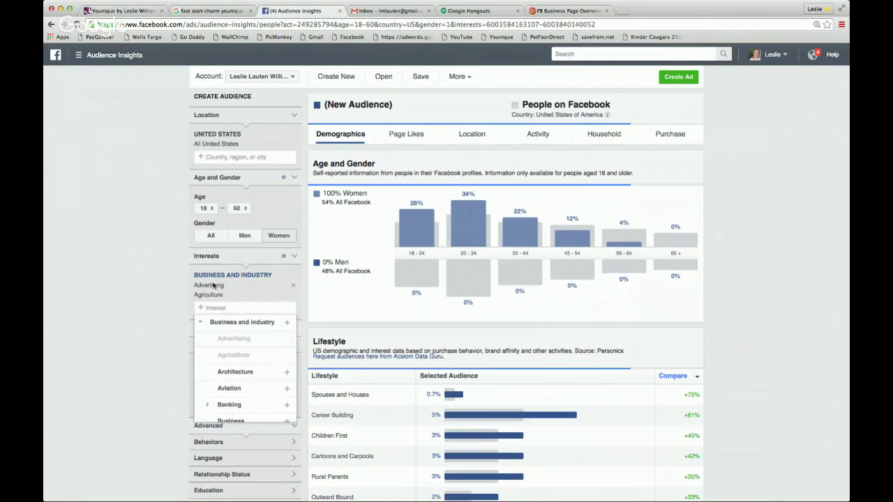
{"action": "left_click", "coordinate": [294, 286]}
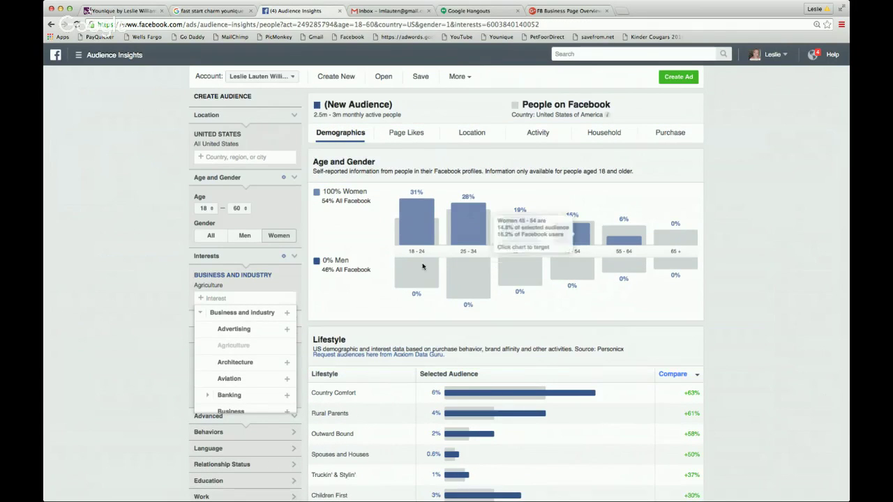
{"action": "left_click", "coordinate": [293, 288]}
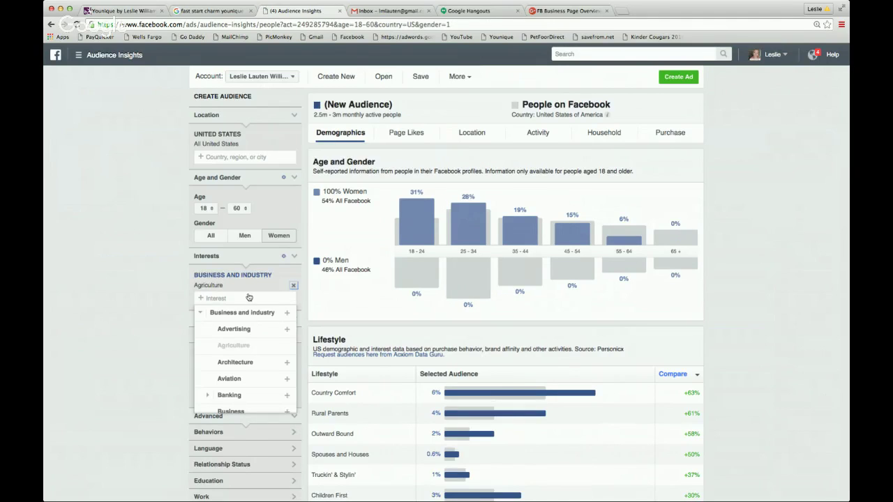
{"action": "left_click", "coordinate": [149, 306]}
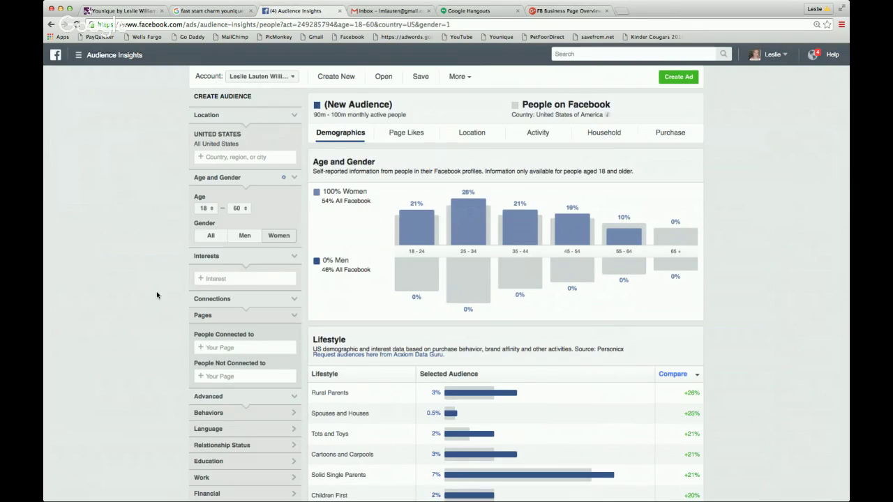
Step: Expand the Behaviors, Relationship Status and Education sections of the advanced audience options to view their choices
{"action": "scroll", "coordinate": [157, 295], "scroll_direction": "down", "scroll_amount": 3}
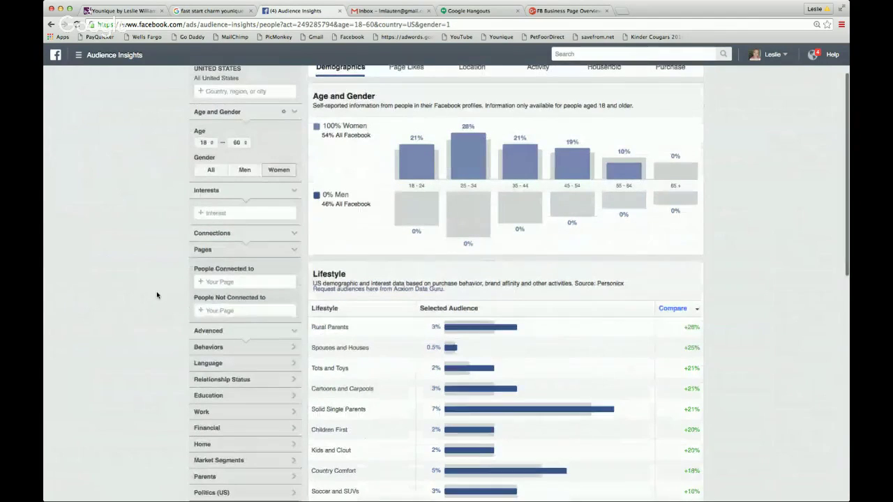
{"action": "scroll", "coordinate": [156, 295], "scroll_direction": "down", "scroll_amount": 1}
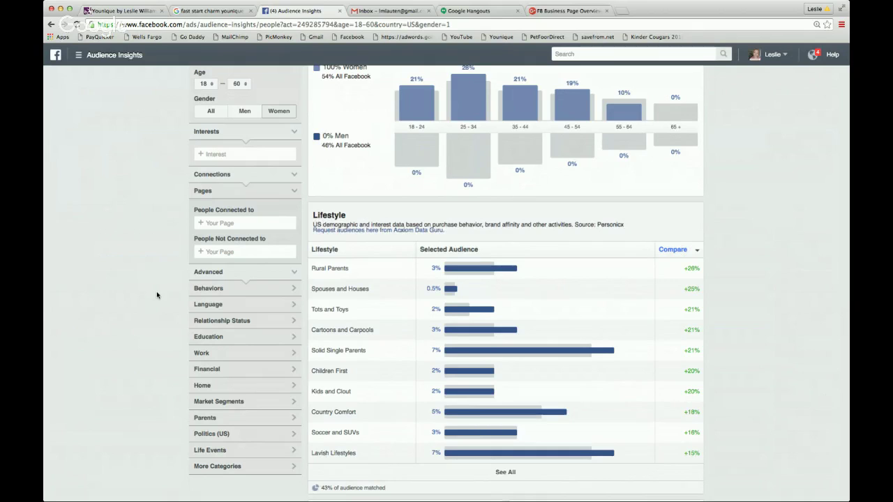
{"action": "left_click", "coordinate": [294, 290]}
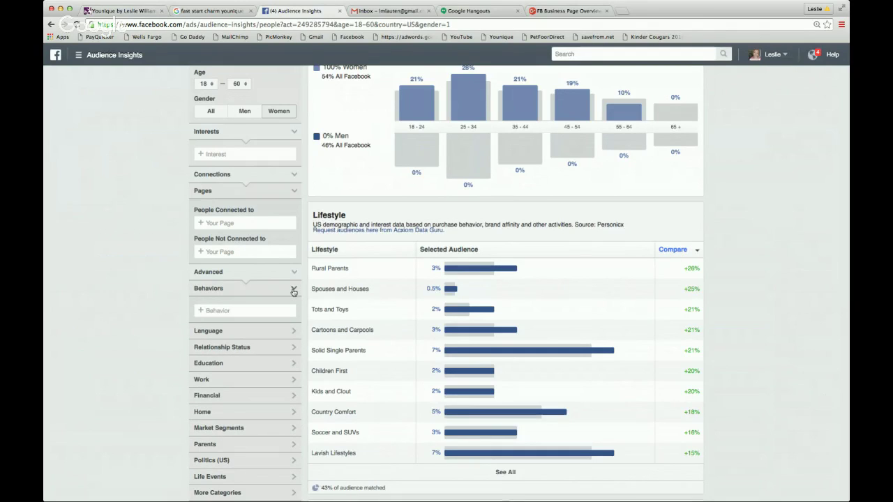
{"action": "left_click", "coordinate": [294, 347]}
{"action": "scroll", "coordinate": [293, 349], "scroll_direction": "down", "scroll_amount": 2}
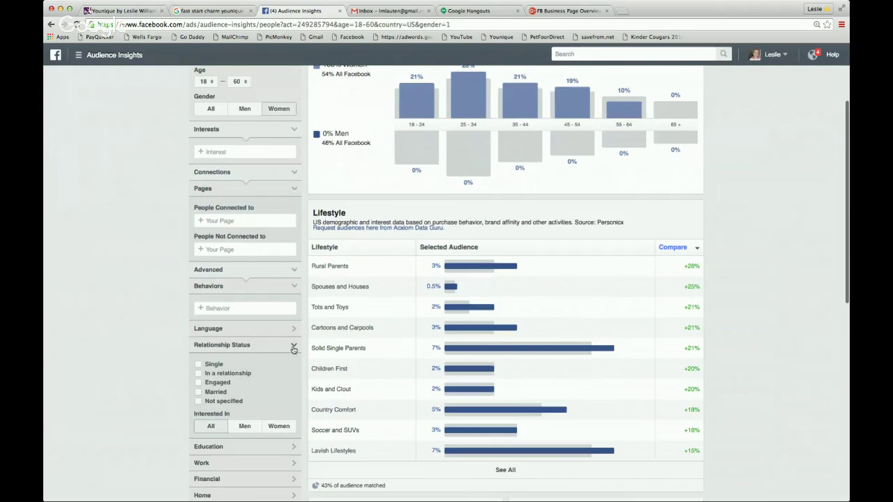
{"action": "scroll", "coordinate": [293, 349], "scroll_direction": "down", "scroll_amount": 1}
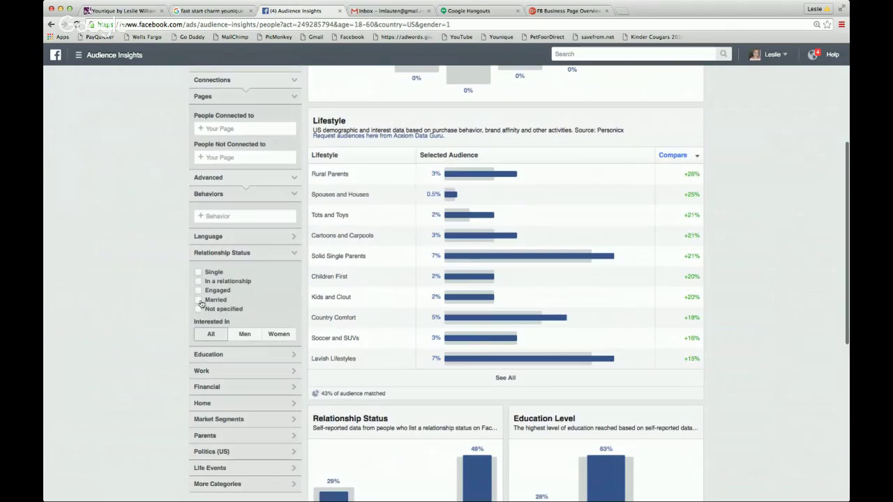
{"action": "left_click", "coordinate": [294, 356]}
{"action": "scroll", "coordinate": [145, 350], "scroll_direction": "down", "scroll_amount": 3}
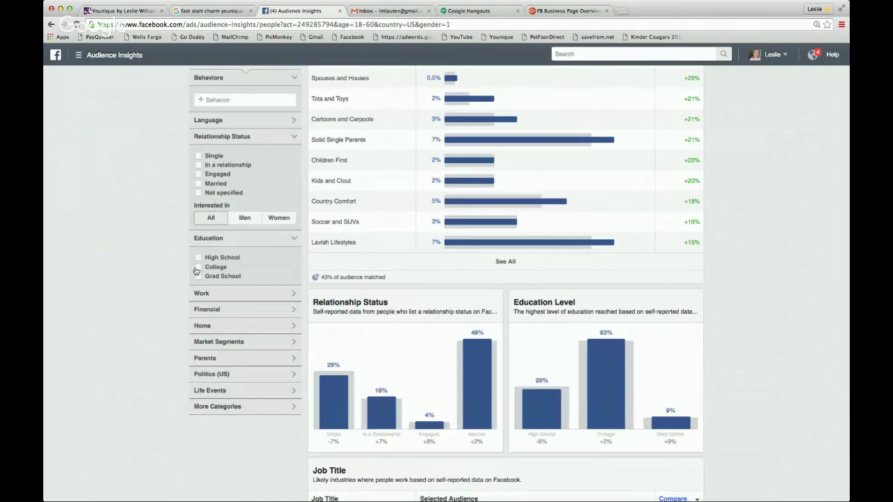
Step: Expand the Work, Financial and Home sections to examine the job, income, net worth and home options
{"action": "left_click", "coordinate": [296, 296]}
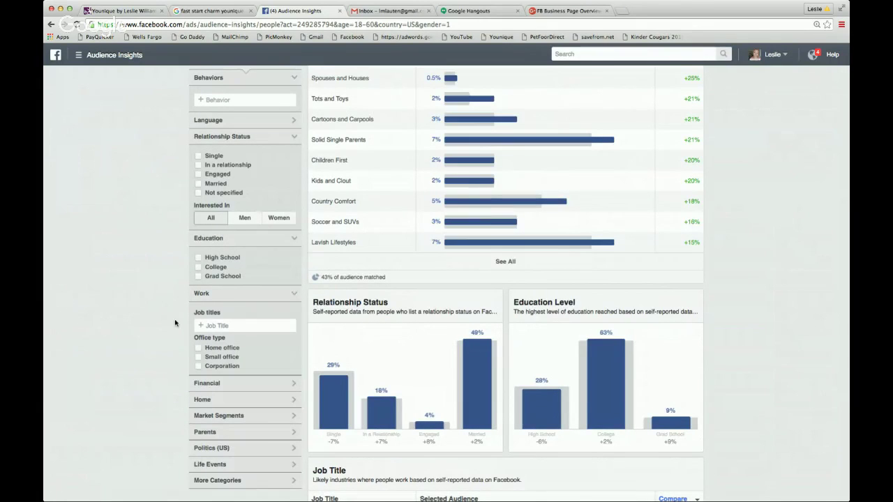
{"action": "scroll", "coordinate": [173, 323], "scroll_direction": "down", "scroll_amount": 3}
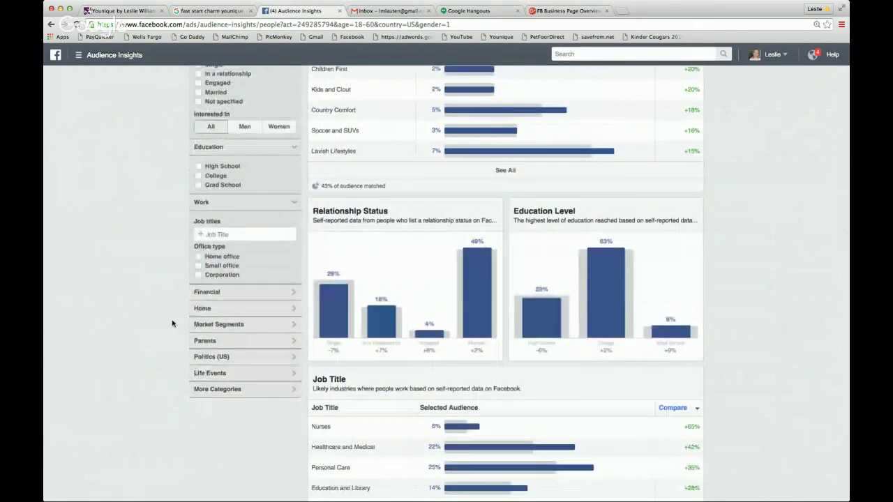
{"action": "left_click", "coordinate": [293, 293]}
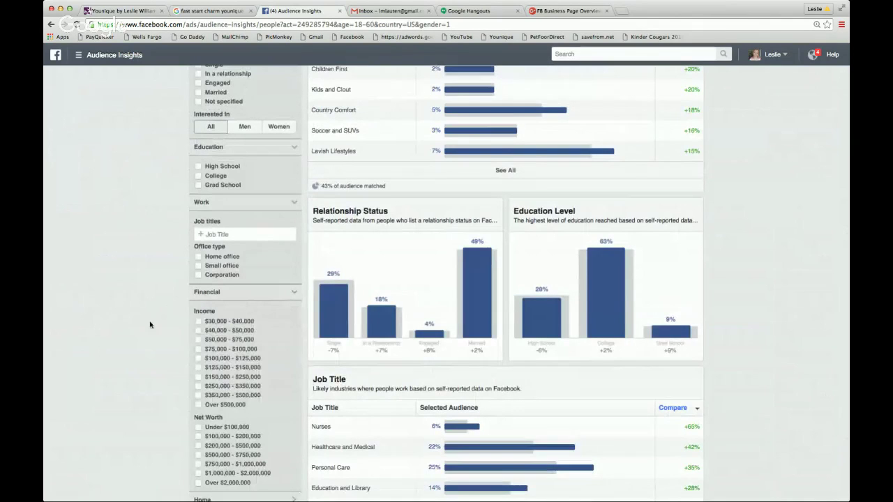
{"action": "scroll", "coordinate": [150, 325], "scroll_direction": "down", "scroll_amount": 2}
{"action": "scroll", "coordinate": [149, 325], "scroll_direction": "down", "scroll_amount": 1}
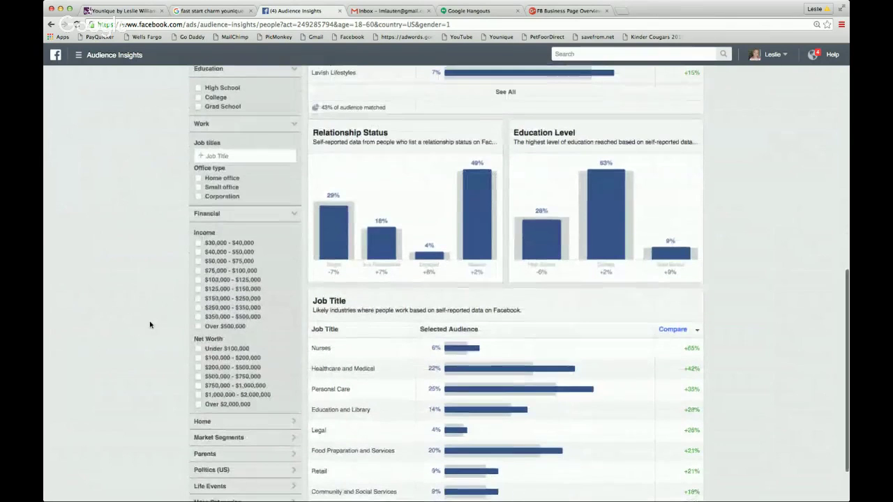
{"action": "scroll", "coordinate": [149, 325], "scroll_direction": "down", "scroll_amount": 2}
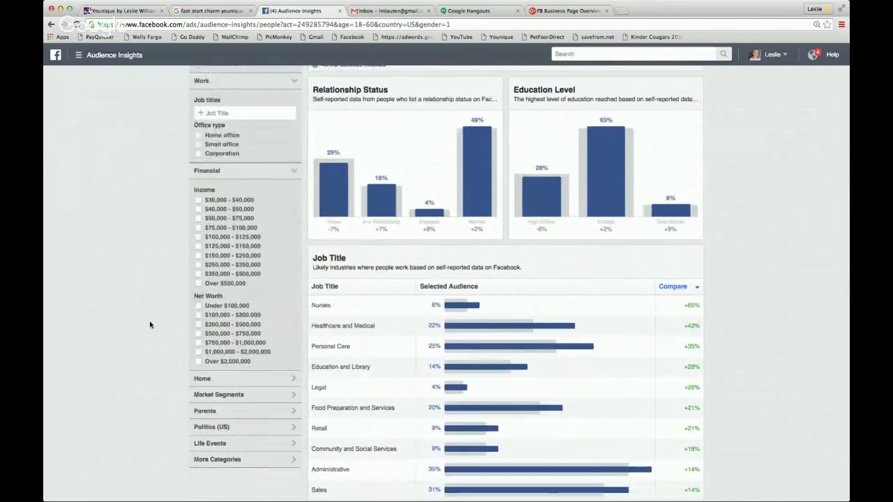
{"action": "scroll", "coordinate": [150, 325], "scroll_direction": "down", "scroll_amount": 1}
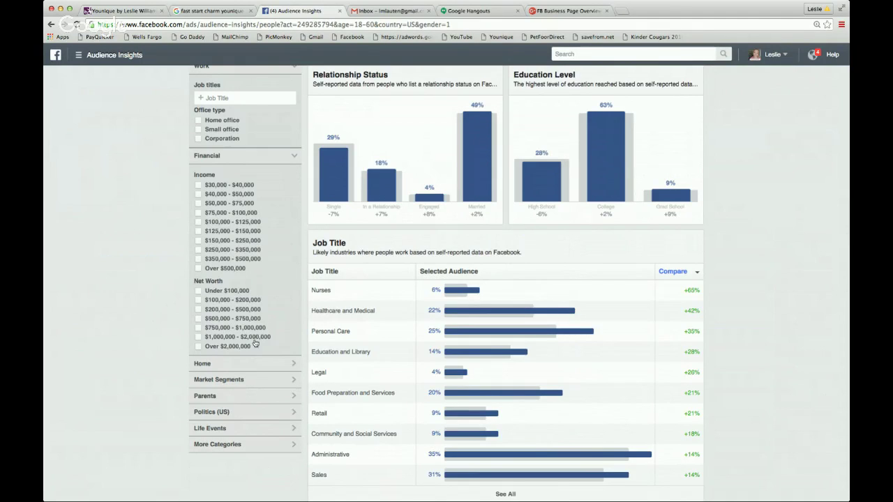
{"action": "left_click", "coordinate": [294, 366]}
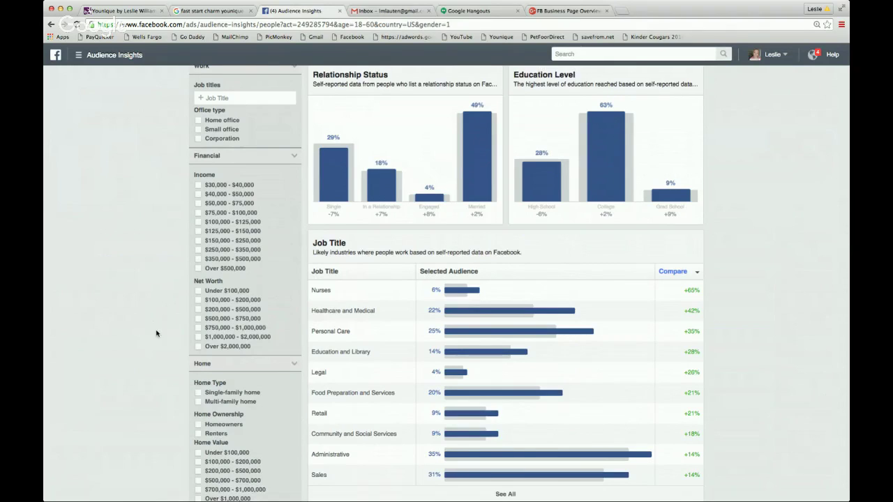
{"action": "scroll", "coordinate": [154, 330], "scroll_direction": "down", "scroll_amount": 3}
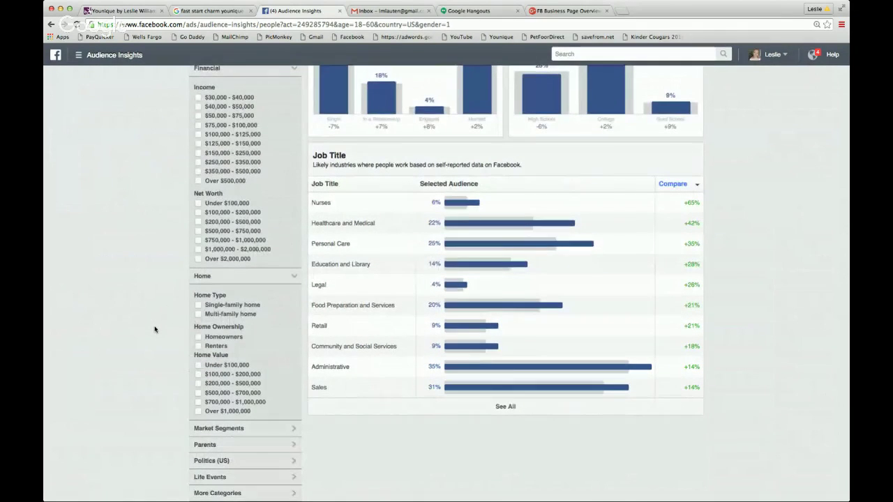
Step: Expand the Market Segments section and limit the household composition to Children in home
{"action": "left_click", "coordinate": [294, 430]}
{"action": "scroll", "coordinate": [164, 356], "scroll_direction": "down", "scroll_amount": 7}
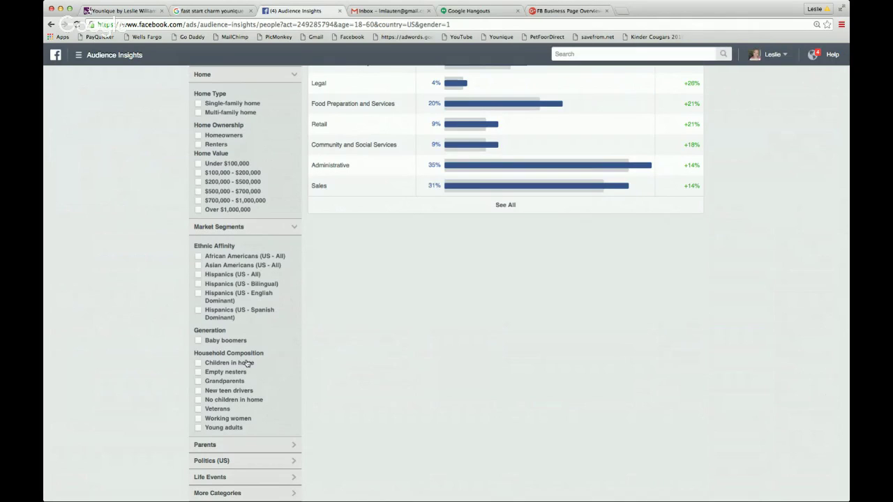
{"action": "left_click", "coordinate": [198, 365]}
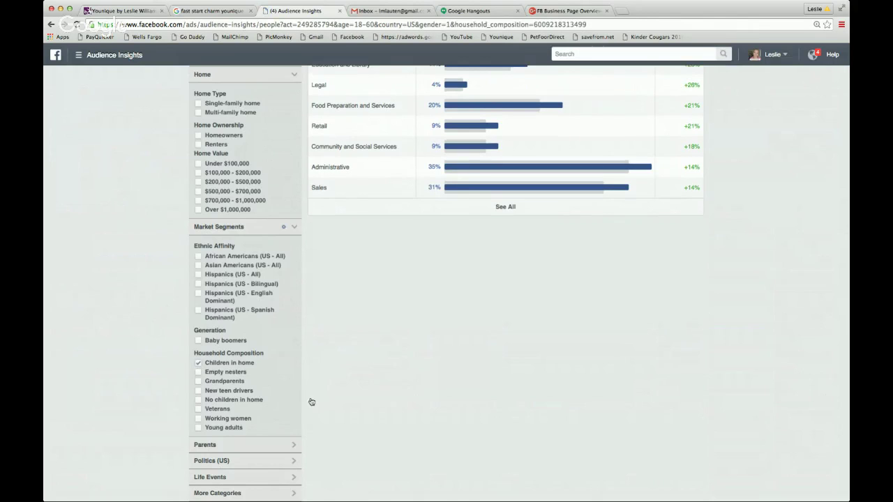
Step: Expand the Parents section and select Expectant parents and Child 0 - 3 years
{"action": "left_click", "coordinate": [295, 445]}
{"action": "scroll", "coordinate": [282, 383], "scroll_direction": "down", "scroll_amount": 2}
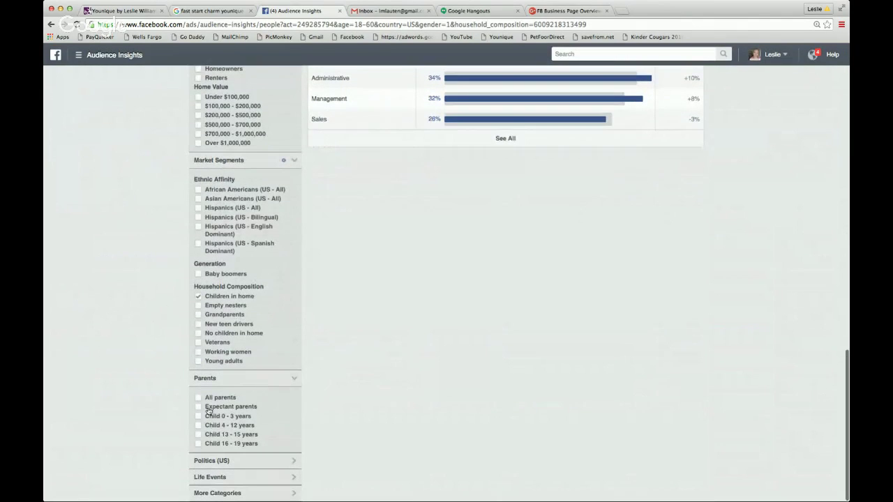
{"action": "left_click", "coordinate": [198, 408]}
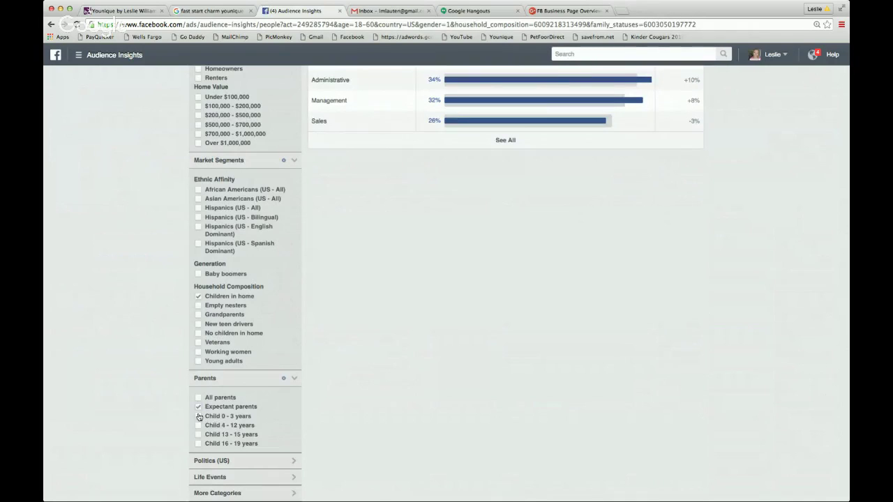
{"action": "left_click", "coordinate": [198, 416]}
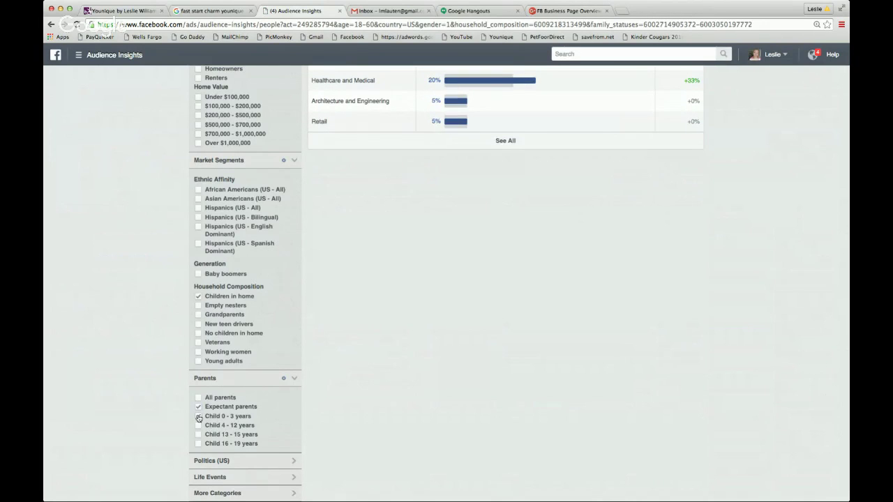
Step: Expand the Life Events options, and check the audience's size and its age and gender breakdown
{"action": "scroll", "coordinate": [171, 423], "scroll_direction": "down", "scroll_amount": 1}
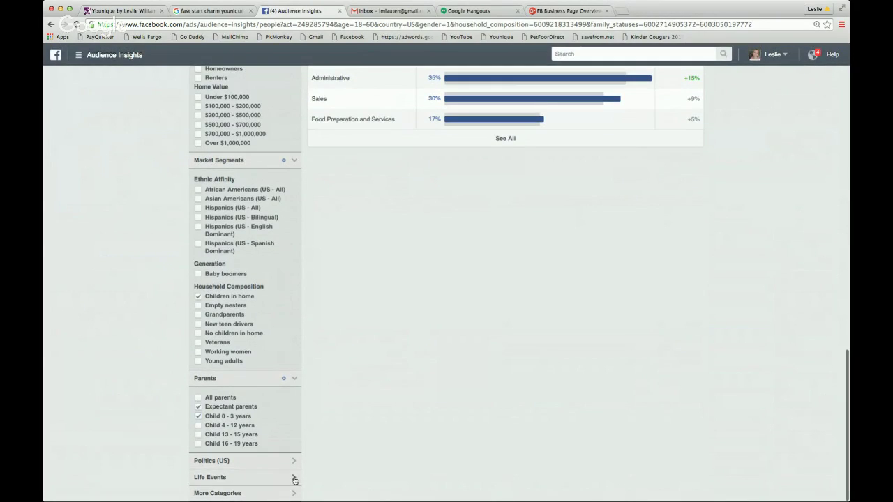
{"action": "left_click", "coordinate": [293, 471]}
{"action": "scroll", "coordinate": [288, 413], "scroll_direction": "down", "scroll_amount": 3}
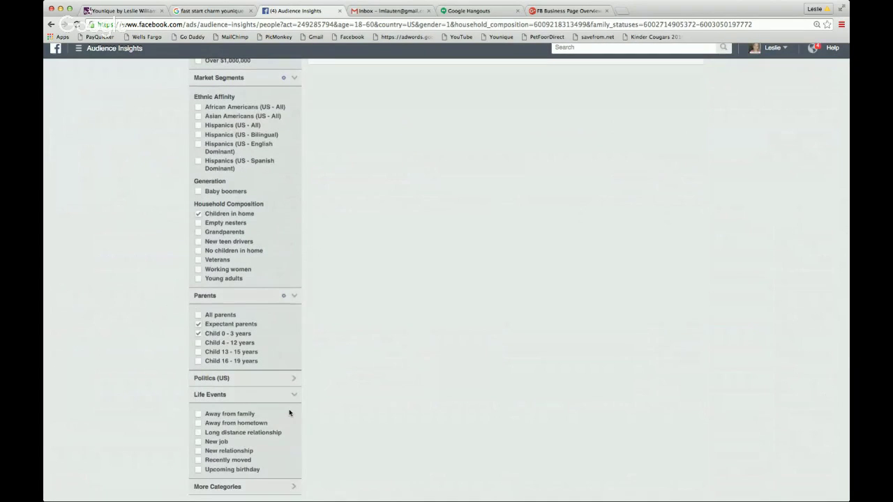
{"action": "scroll", "coordinate": [289, 413], "scroll_direction": "up", "scroll_amount": 6}
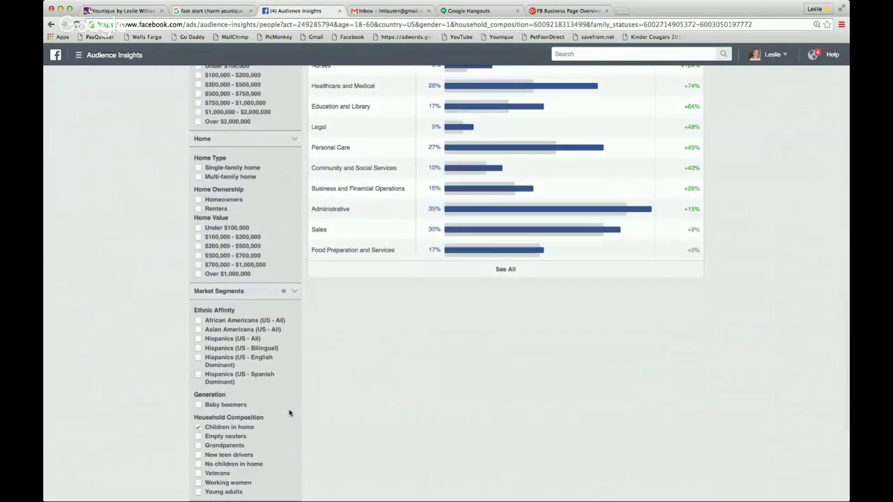
{"action": "scroll", "coordinate": [270, 433], "scroll_direction": "up", "scroll_amount": 1}
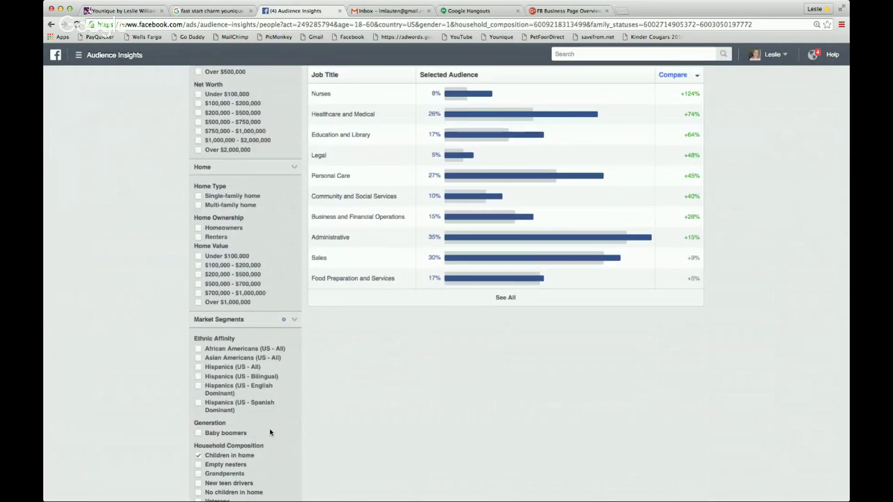
{"action": "scroll", "coordinate": [270, 432], "scroll_direction": "up", "scroll_amount": 15}
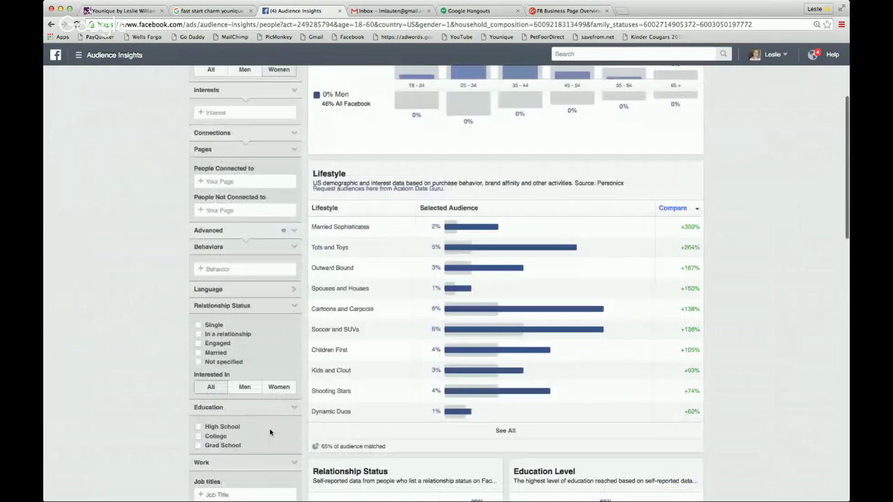
{"action": "scroll", "coordinate": [270, 432], "scroll_direction": "up", "scroll_amount": 5}
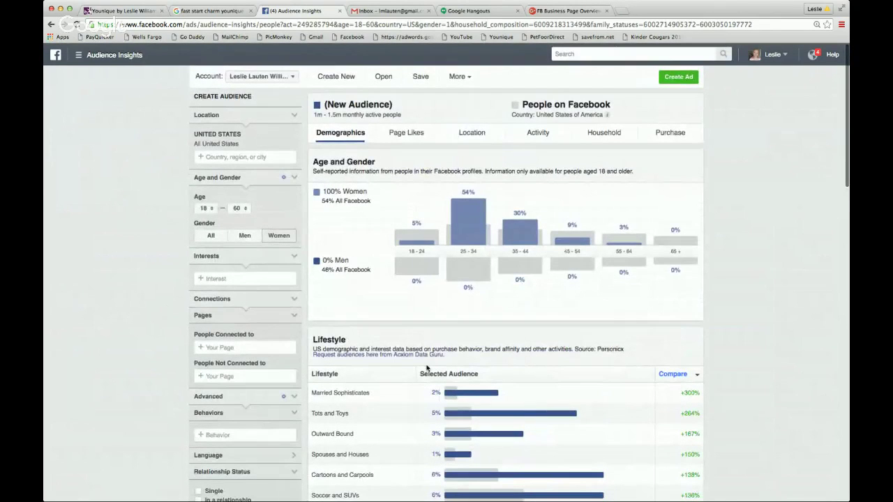
Step: Review the audience's demographic charts and the criteria chosen under Market Segments and Parents
{"action": "scroll", "coordinate": [426, 365], "scroll_direction": "down", "scroll_amount": 2}
{"action": "scroll", "coordinate": [425, 366], "scroll_direction": "up", "scroll_amount": 2}
{"action": "scroll", "coordinate": [143, 335], "scroll_direction": "down", "scroll_amount": 12}
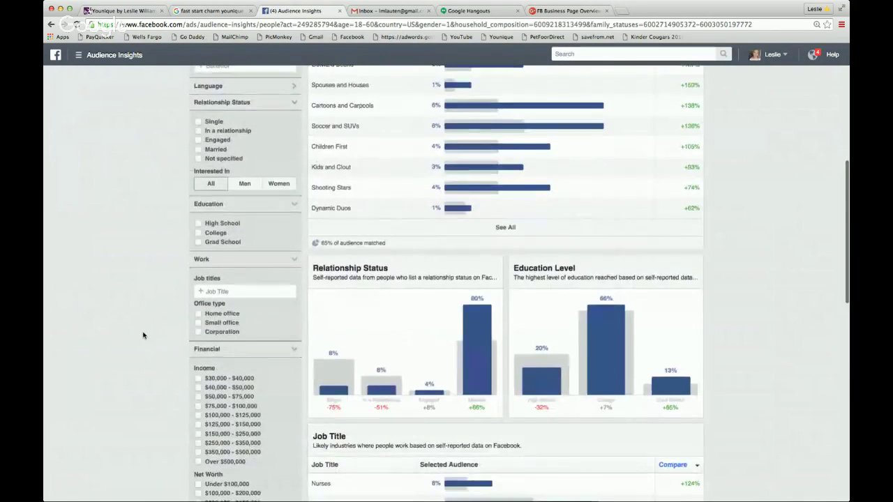
{"action": "scroll", "coordinate": [143, 335], "scroll_direction": "down", "scroll_amount": 6}
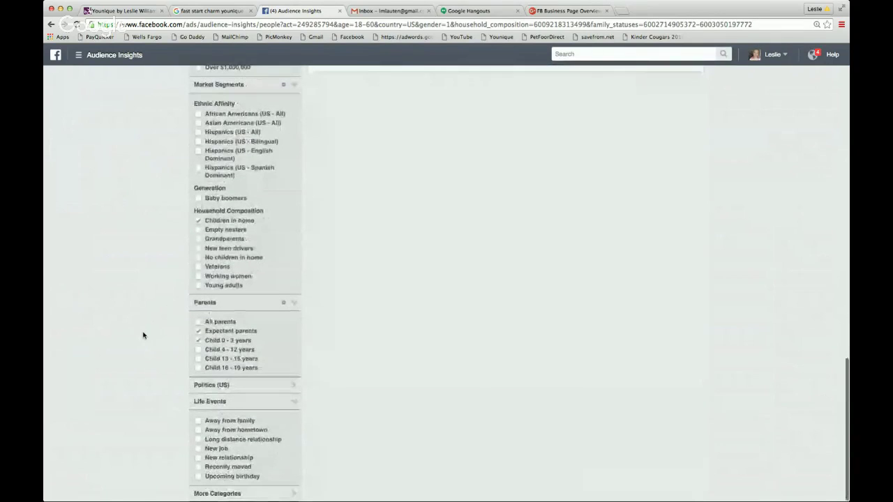
{"action": "left_click", "coordinate": [197, 331]}
{"action": "left_click", "coordinate": [197, 341]}
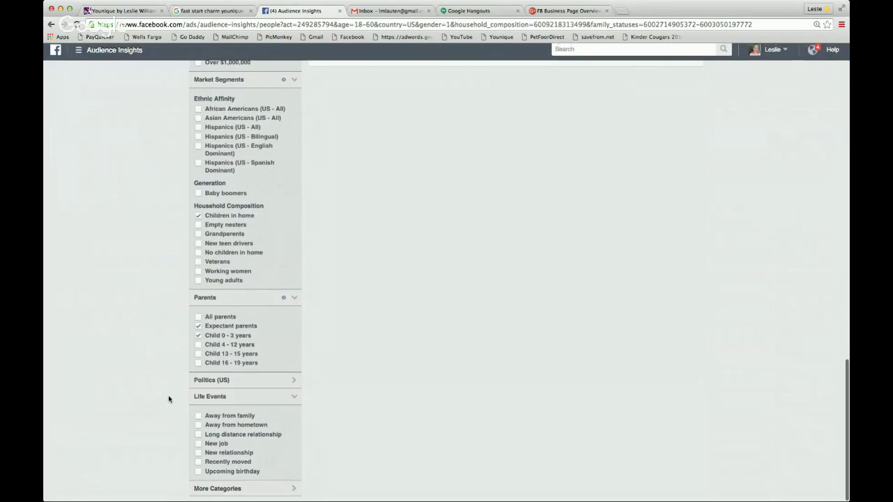
Step: Show the Page Likes insights for the audience to examine its top categories and pages
{"action": "scroll", "coordinate": [297, 243], "scroll_direction": "up", "scroll_amount": 8}
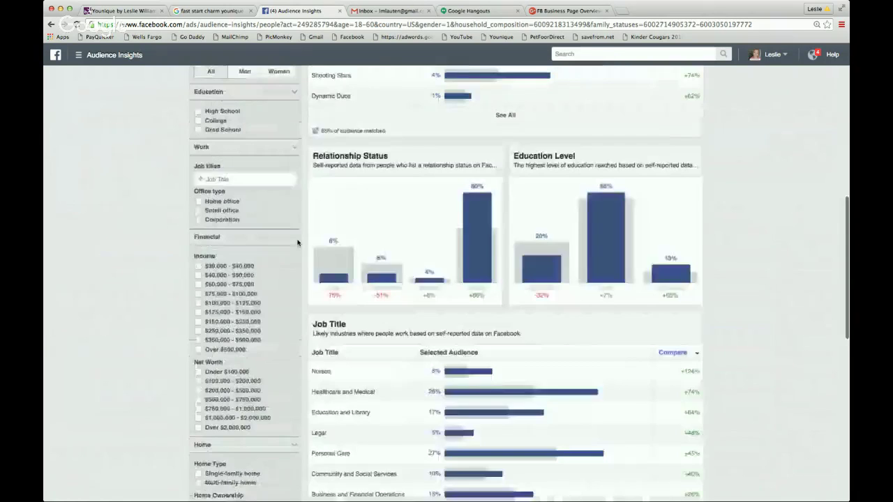
{"action": "scroll", "coordinate": [297, 242], "scroll_direction": "up", "scroll_amount": 5}
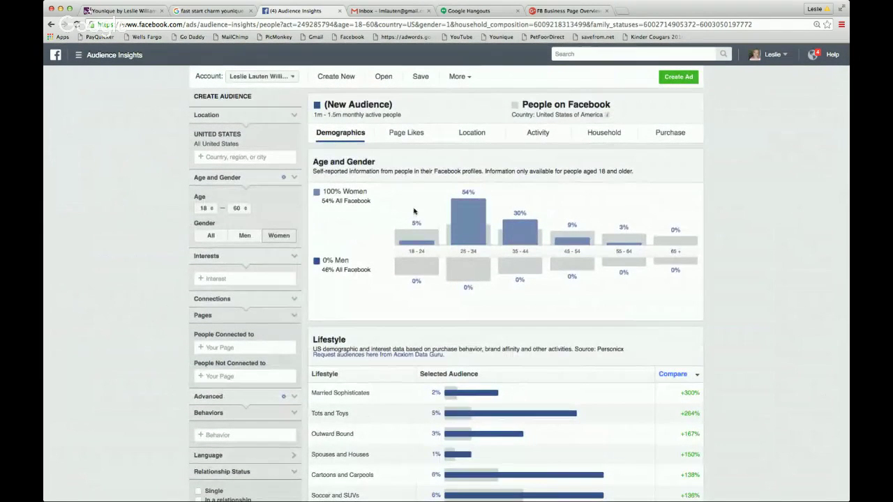
{"action": "left_click", "coordinate": [411, 135]}
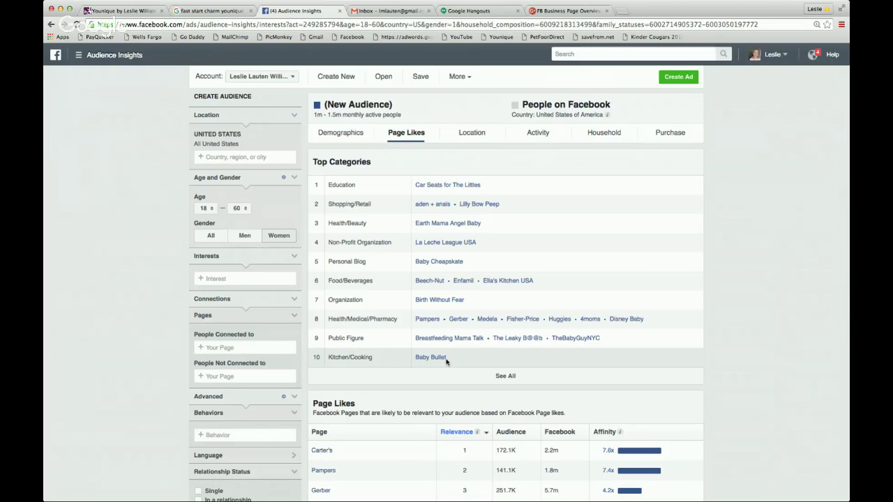
Step: Open the Car Seats for The Littles page from the top categories, check its likes, and close it
{"action": "left_click", "coordinate": [432, 186]}
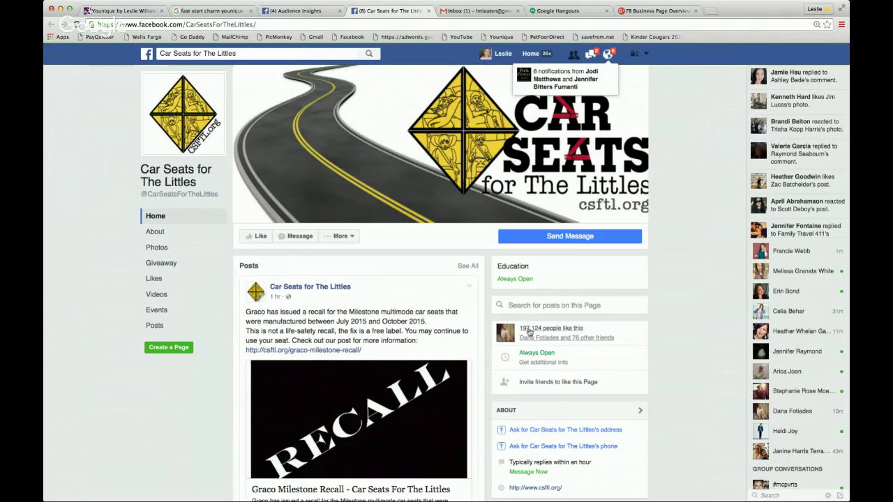
{"action": "left_click", "coordinate": [428, 11]}
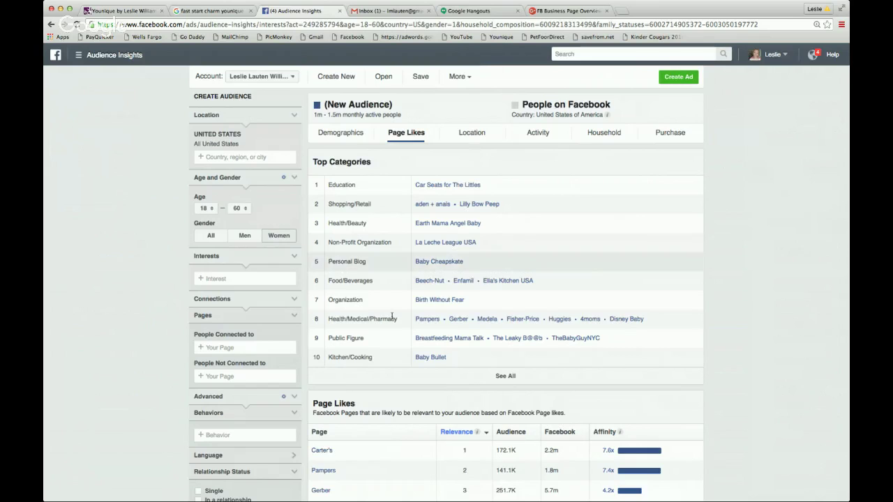
{"action": "left_click", "coordinate": [674, 78]}
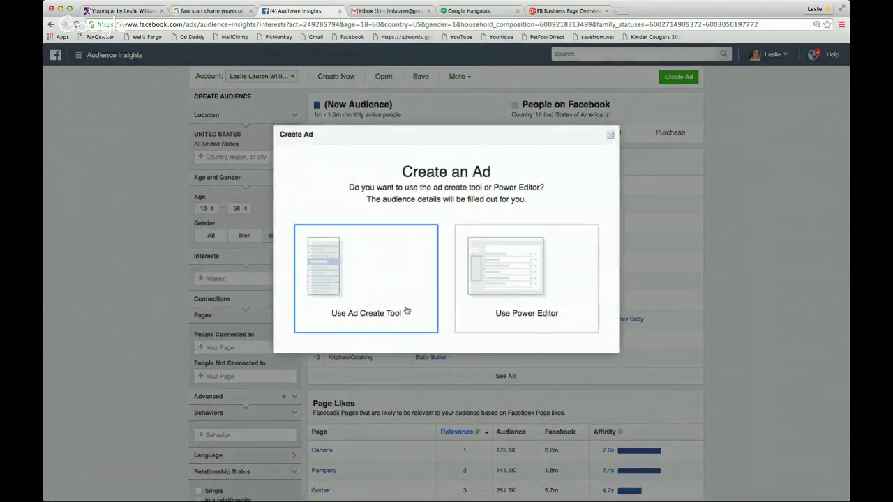
{"action": "left_click", "coordinate": [506, 269]}
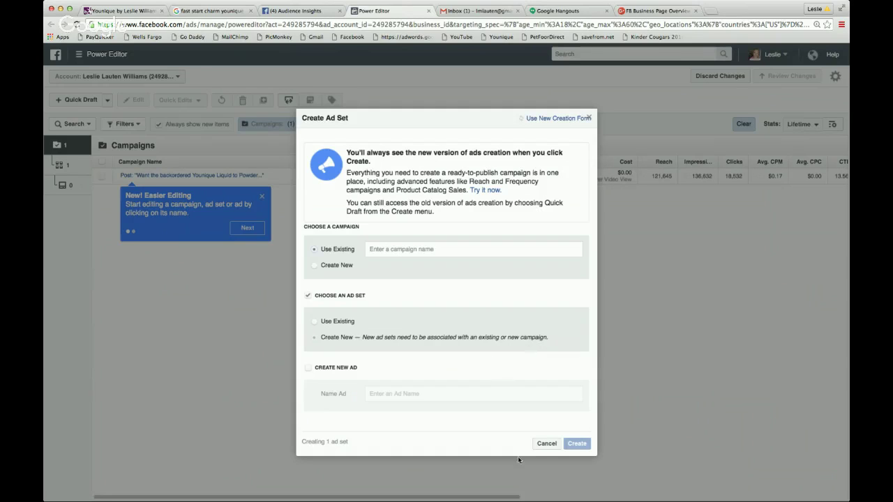
{"action": "left_click", "coordinate": [545, 443]}
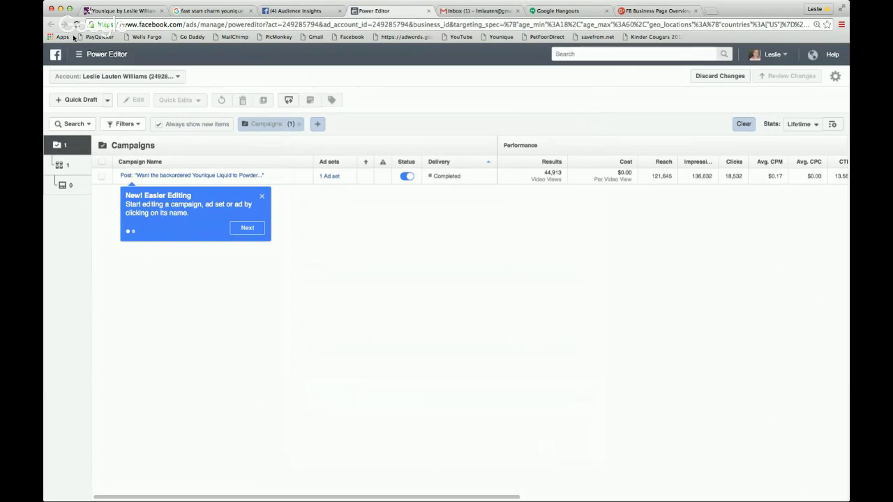
{"action": "left_click", "coordinate": [321, 12]}
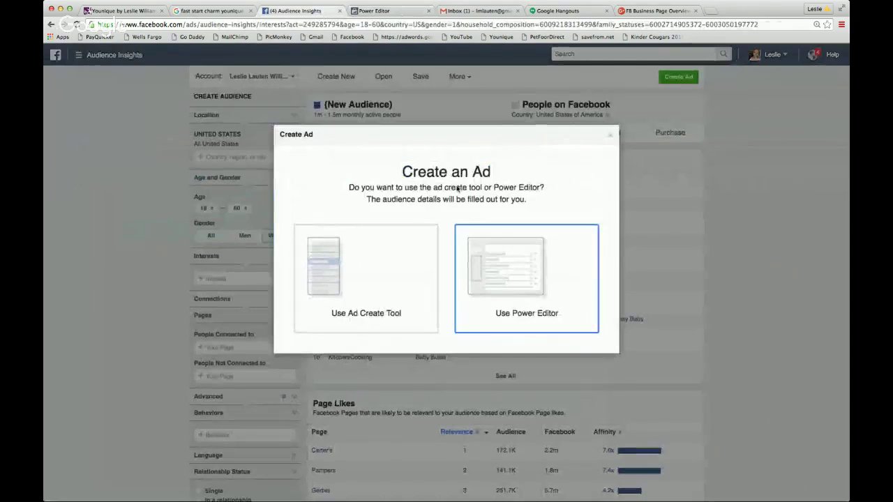
{"action": "left_click", "coordinate": [610, 136]}
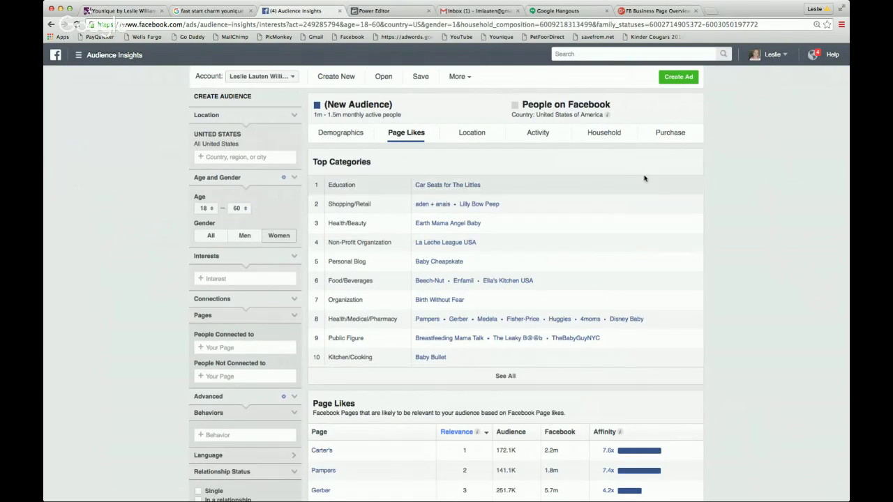
Step: Examine the audience's top categories and Page Likes table, including Affinity and the like details for Scary Mommy and Carter's
{"action": "scroll", "coordinate": [586, 220], "scroll_direction": "down", "scroll_amount": 3}
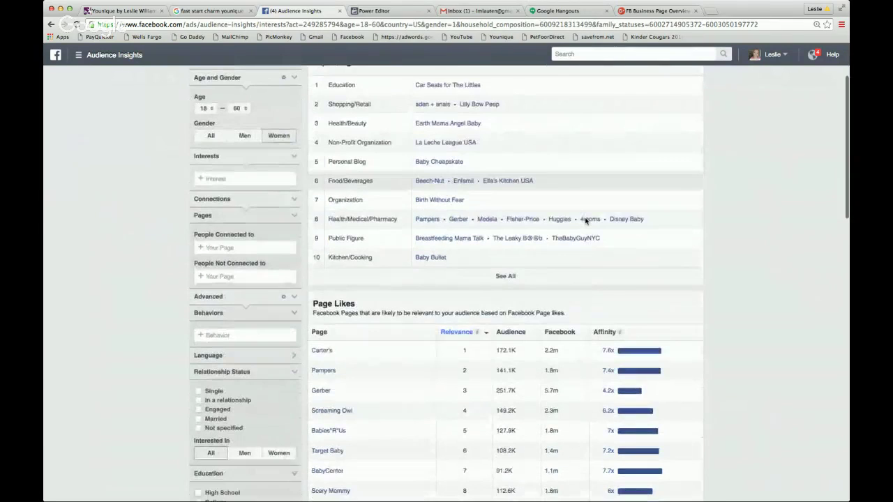
{"action": "scroll", "coordinate": [586, 221], "scroll_direction": "down", "scroll_amount": 3}
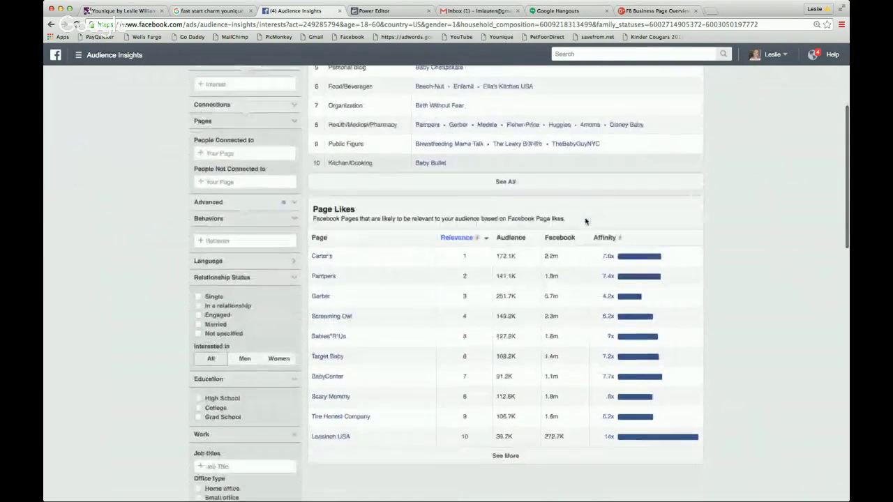
{"action": "scroll", "coordinate": [585, 221], "scroll_direction": "up", "scroll_amount": 3}
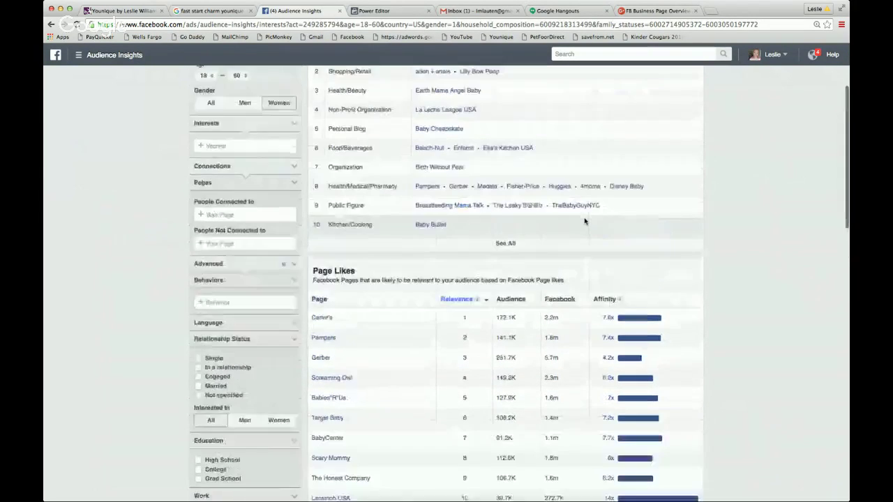
{"action": "scroll", "coordinate": [585, 221], "scroll_direction": "up", "scroll_amount": 4}
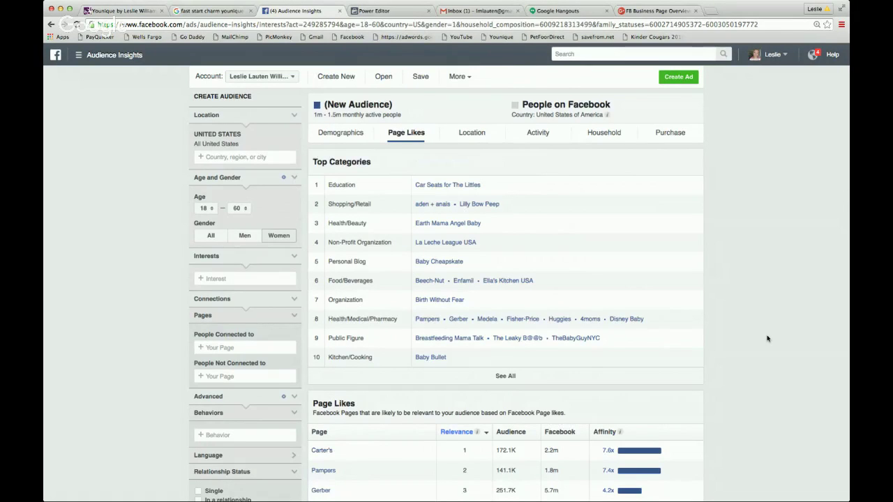
{"action": "scroll", "coordinate": [767, 339], "scroll_direction": "down", "scroll_amount": 5}
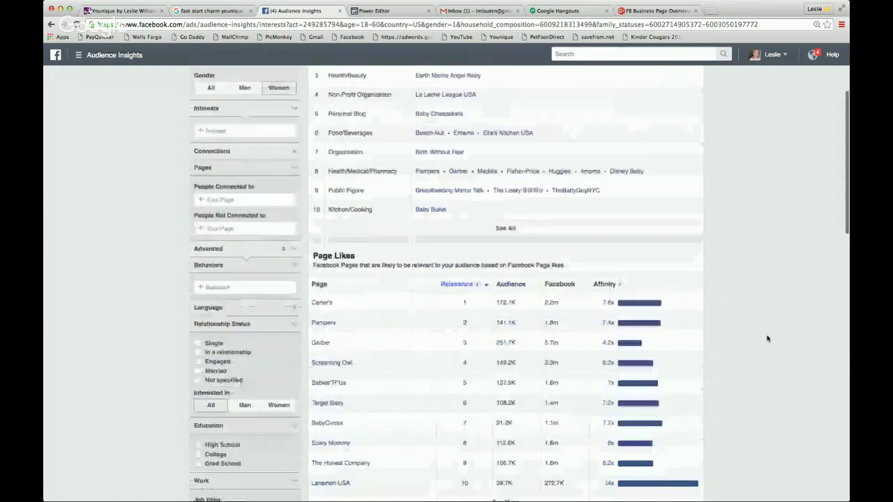
{"action": "scroll", "coordinate": [767, 338], "scroll_direction": "down", "scroll_amount": 2}
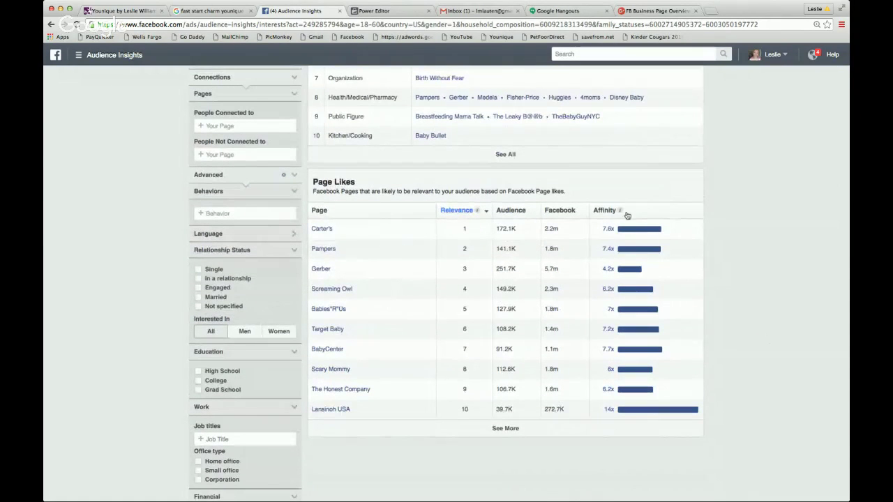
{"action": "mouse_move", "coordinate": [622, 213]}
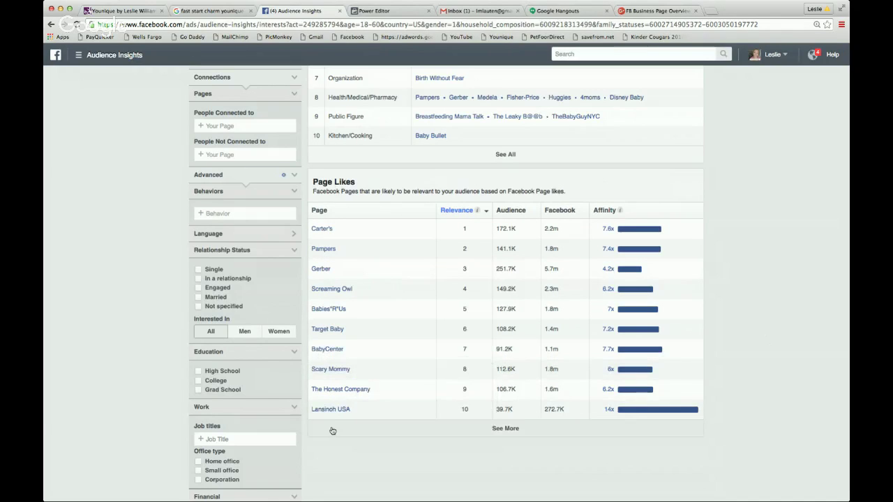
{"action": "mouse_move", "coordinate": [330, 371]}
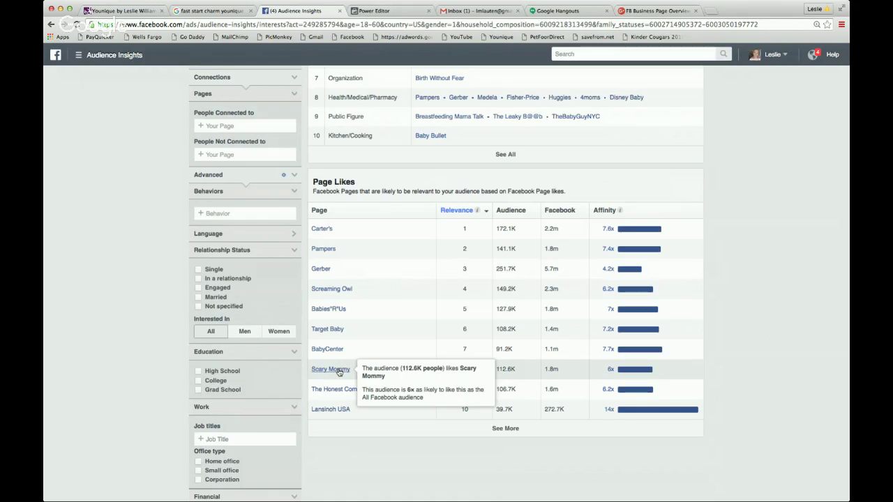
{"action": "mouse_move", "coordinate": [328, 291]}
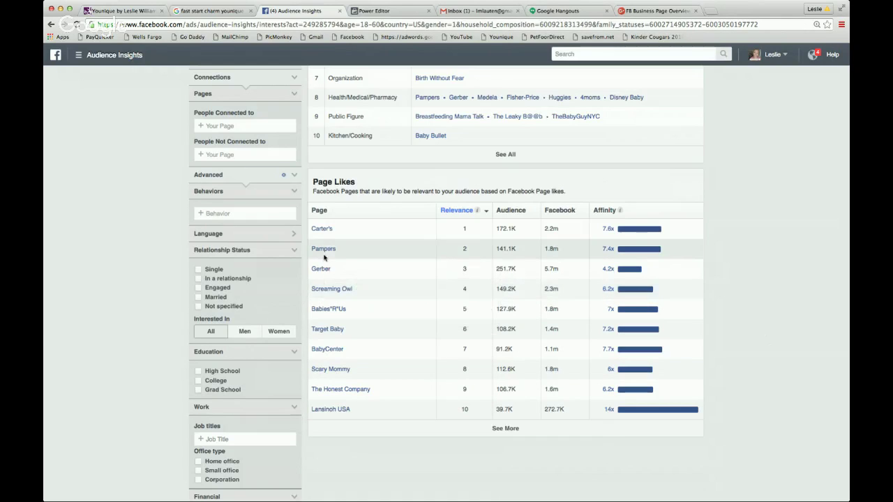
{"action": "mouse_move", "coordinate": [322, 250]}
{"action": "mouse_move", "coordinate": [322, 230]}
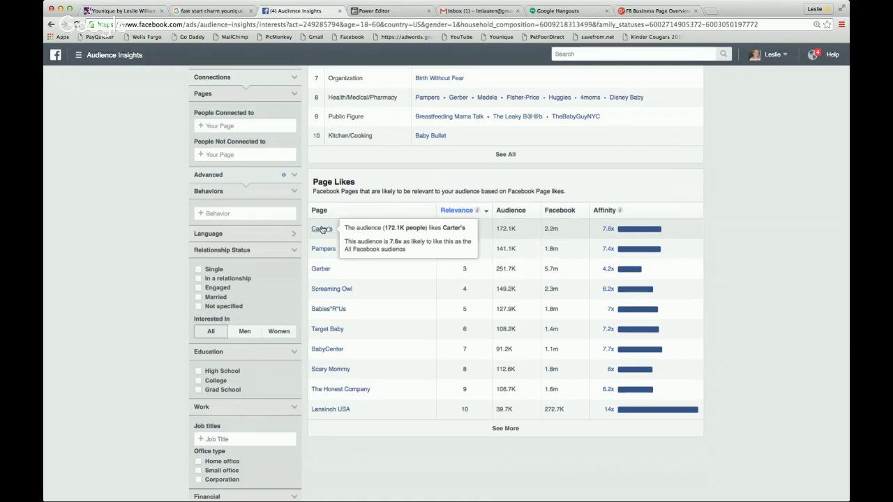
Step: Expand the Page Likes list and review the additional relevant pages for the audience
{"action": "scroll", "coordinate": [365, 374], "scroll_direction": "down", "scroll_amount": 1}
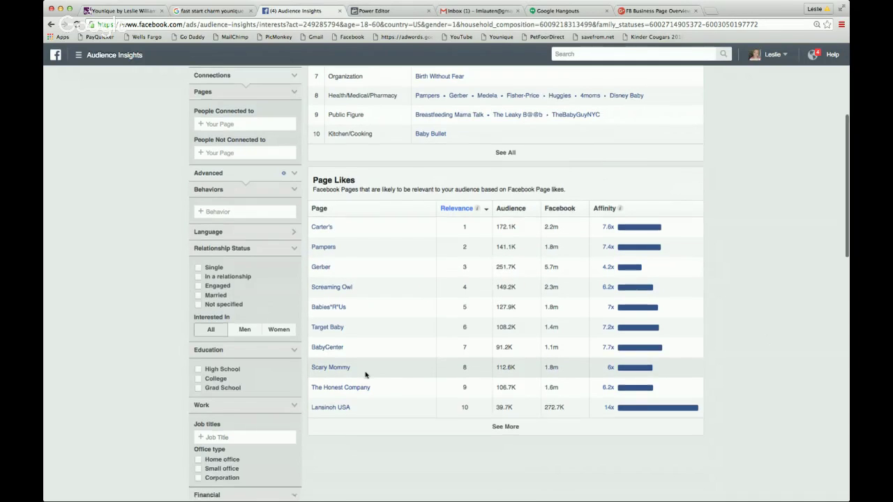
{"action": "scroll", "coordinate": [365, 375], "scroll_direction": "down", "scroll_amount": 3}
{"action": "left_click", "coordinate": [363, 372]}
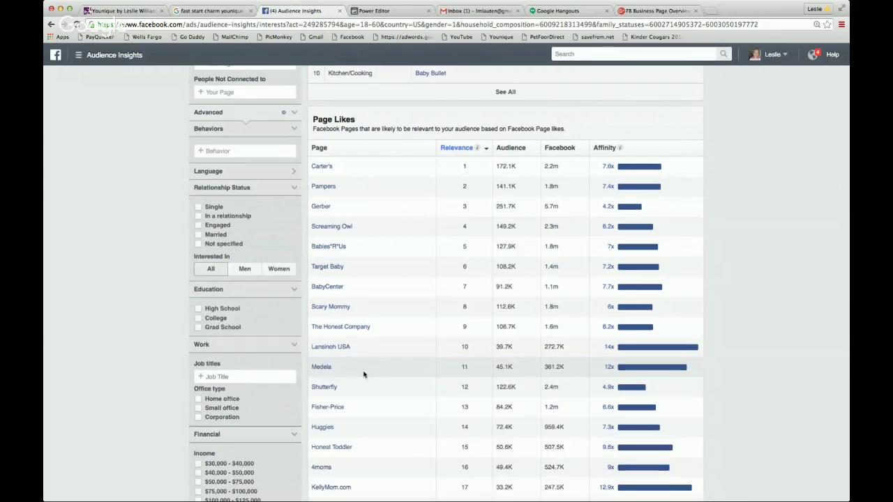
{"action": "scroll", "coordinate": [362, 373], "scroll_direction": "down", "scroll_amount": 3}
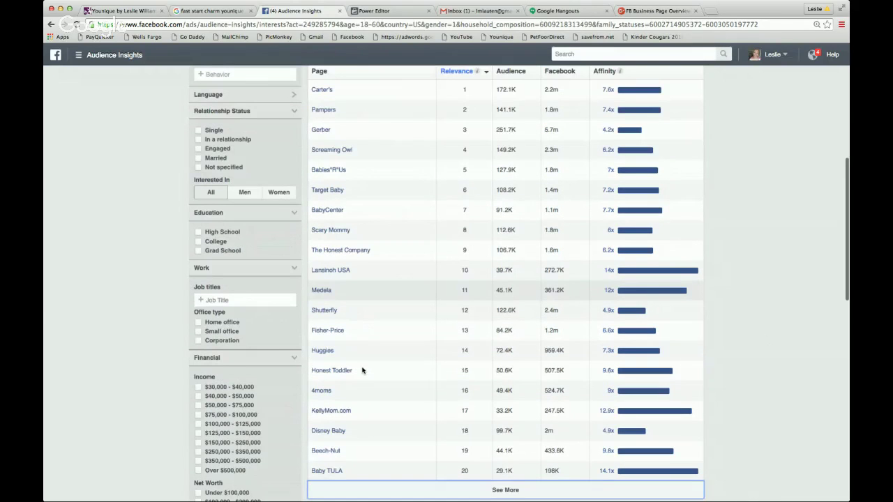
{"action": "scroll", "coordinate": [362, 370], "scroll_direction": "down", "scroll_amount": 3}
{"action": "scroll", "coordinate": [362, 371], "scroll_direction": "down", "scroll_amount": 1}
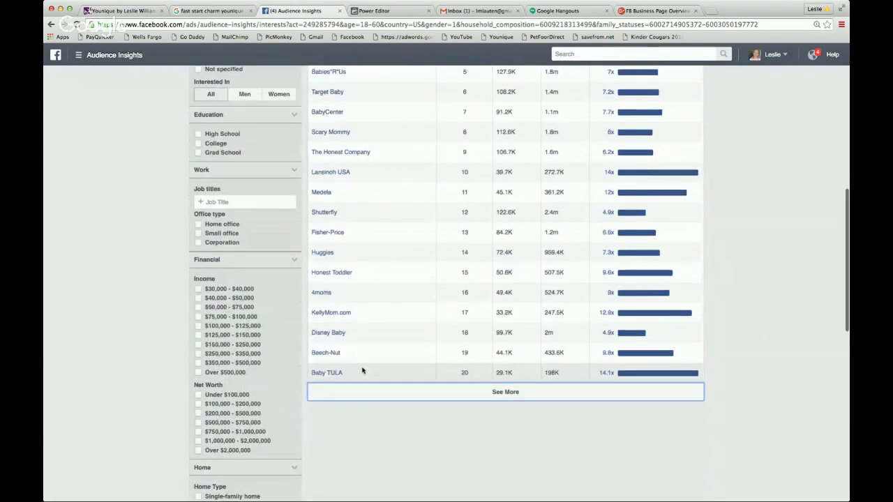
{"action": "scroll", "coordinate": [362, 371], "scroll_direction": "up", "scroll_amount": 15}
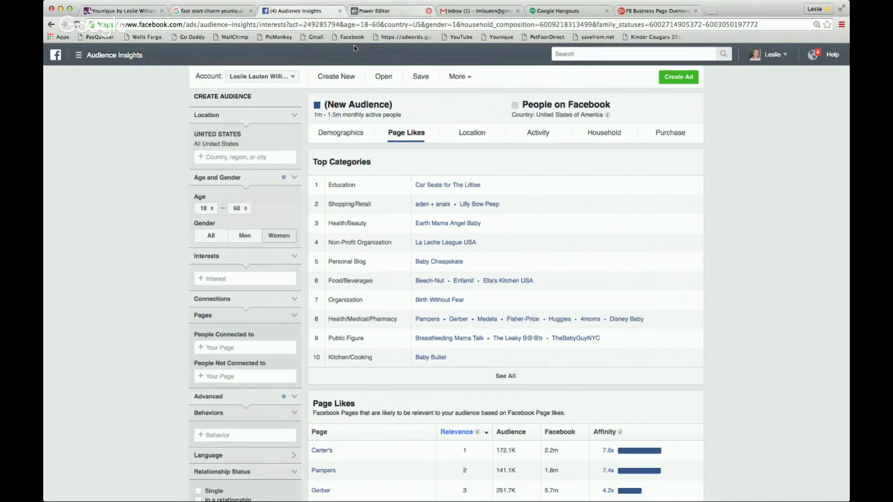
Step: Close Power Editor and go to the personal ad account's campaign list in Ads Manager
{"action": "left_click", "coordinate": [428, 10]}
{"action": "left_click", "coordinate": [771, 55]}
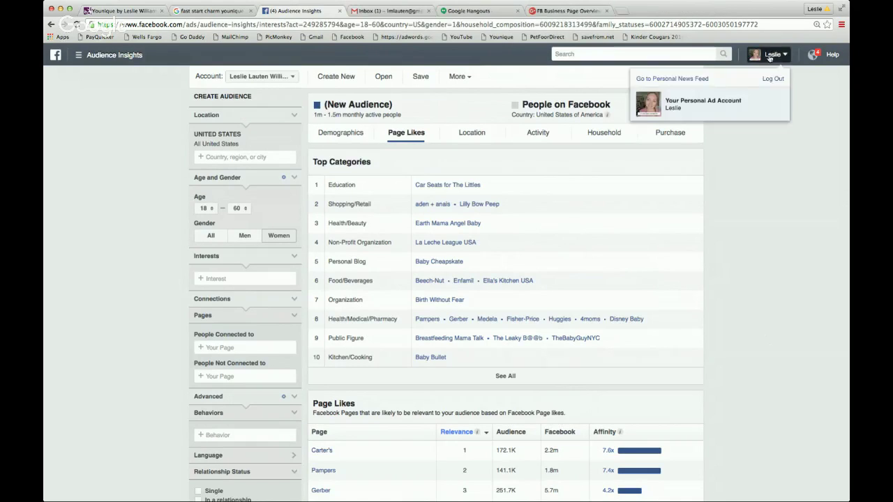
{"action": "left_click", "coordinate": [699, 104]}
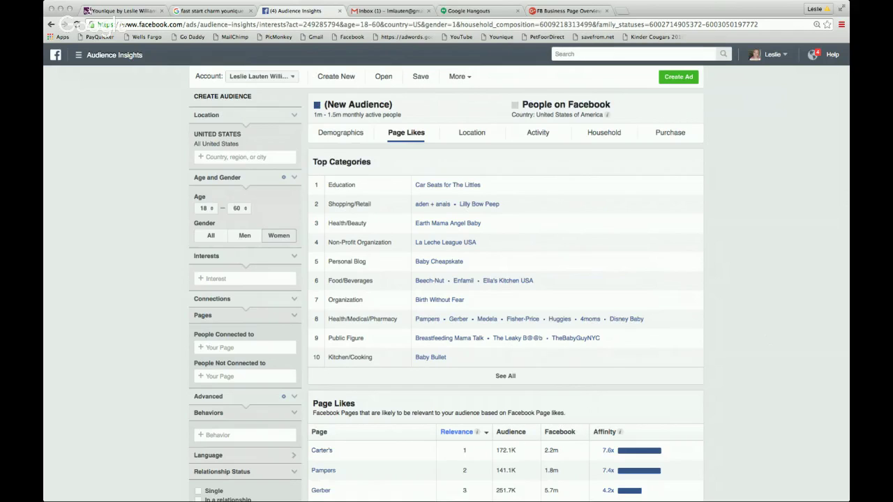
{"action": "left_click", "coordinate": [520, 168]}
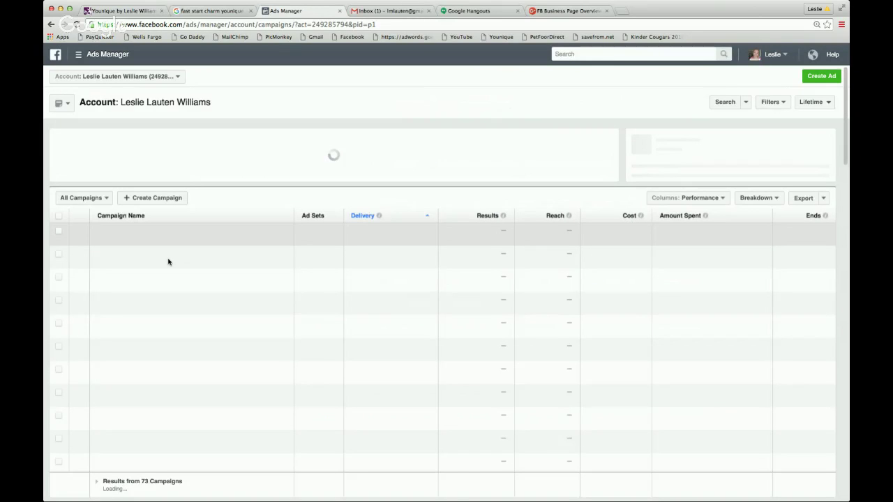
Step: Open the Facebook site in place of the Gmail inbox
{"action": "left_click", "coordinate": [387, 11]}
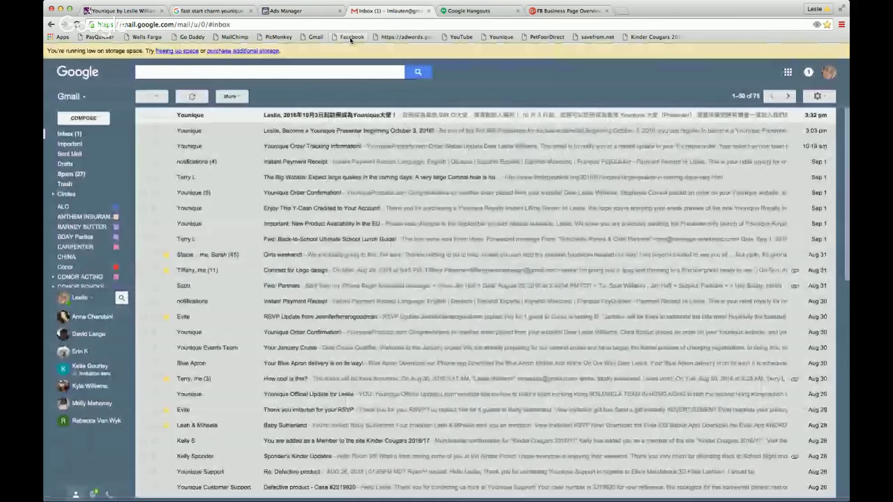
{"action": "left_click", "coordinate": [350, 37]}
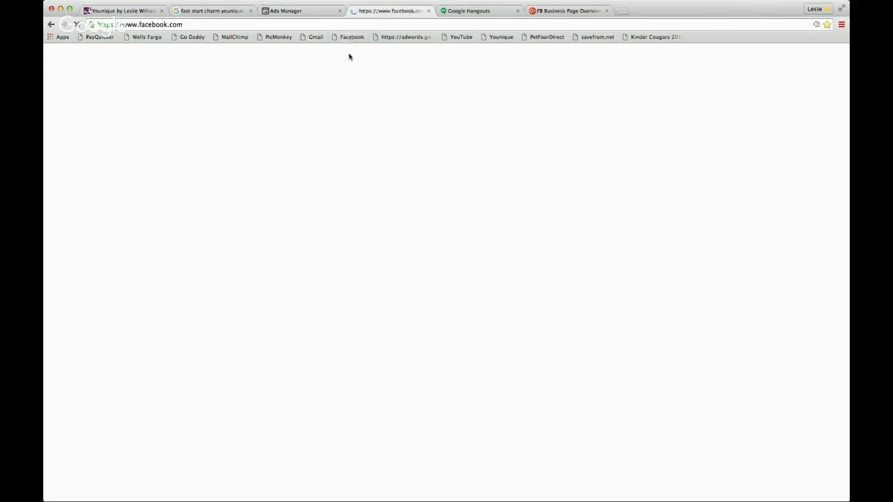